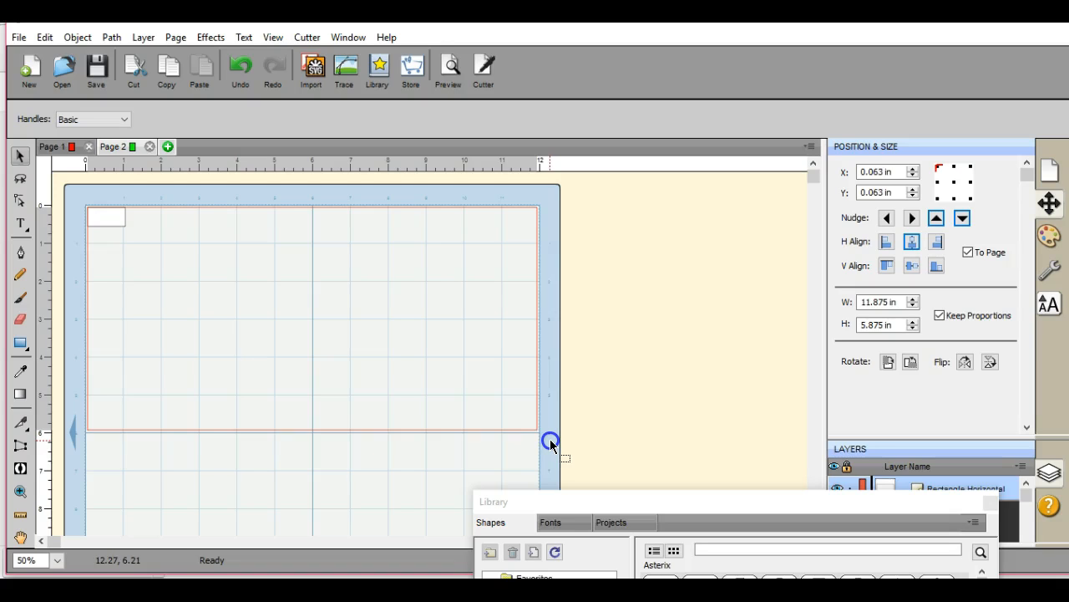
Stretch the white rectangle to about 11.9 by 5.9 in across the mat's upper half and move the Library window clear of it
{"action": "left_click_drag", "start_coordinate": [549, 440], "coordinate": [552, 444]}
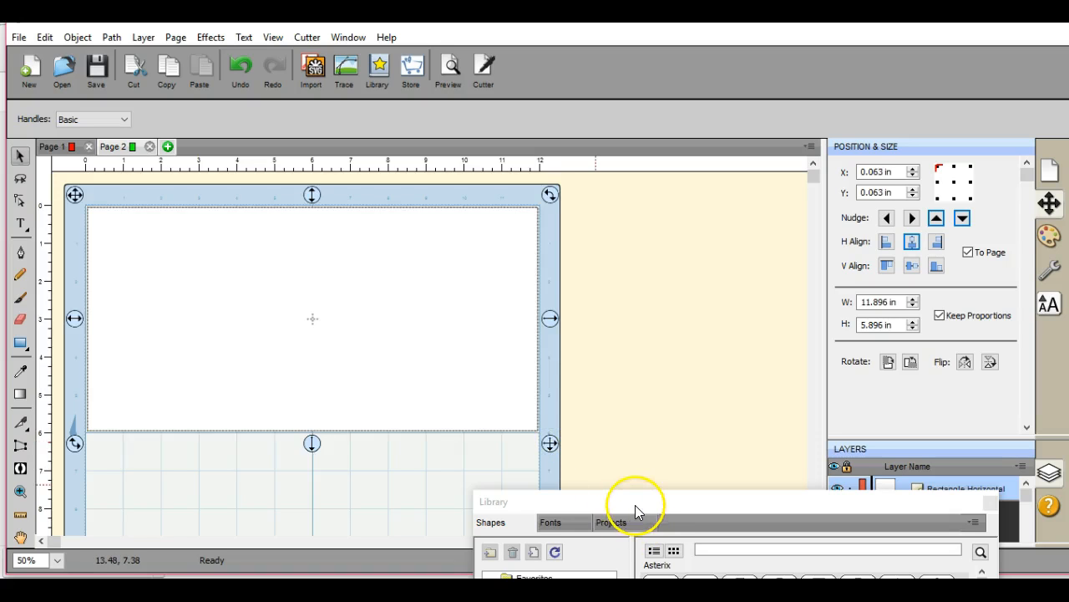
{"action": "left_click_drag", "start_coordinate": [635, 505], "coordinate": [695, 405]}
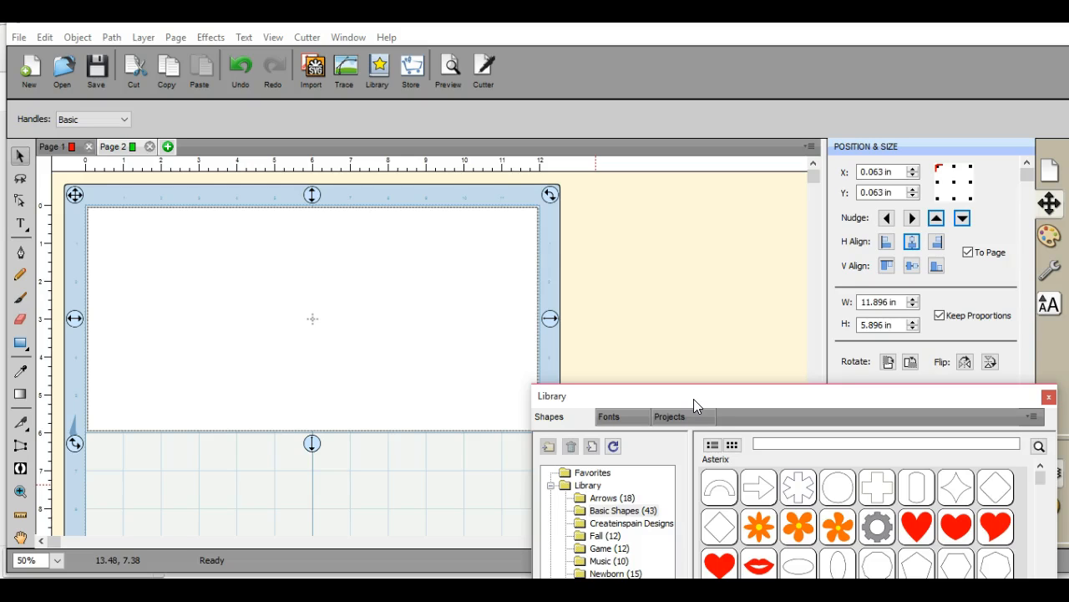
{"action": "left_click_drag", "start_coordinate": [693, 399], "coordinate": [701, 522]}
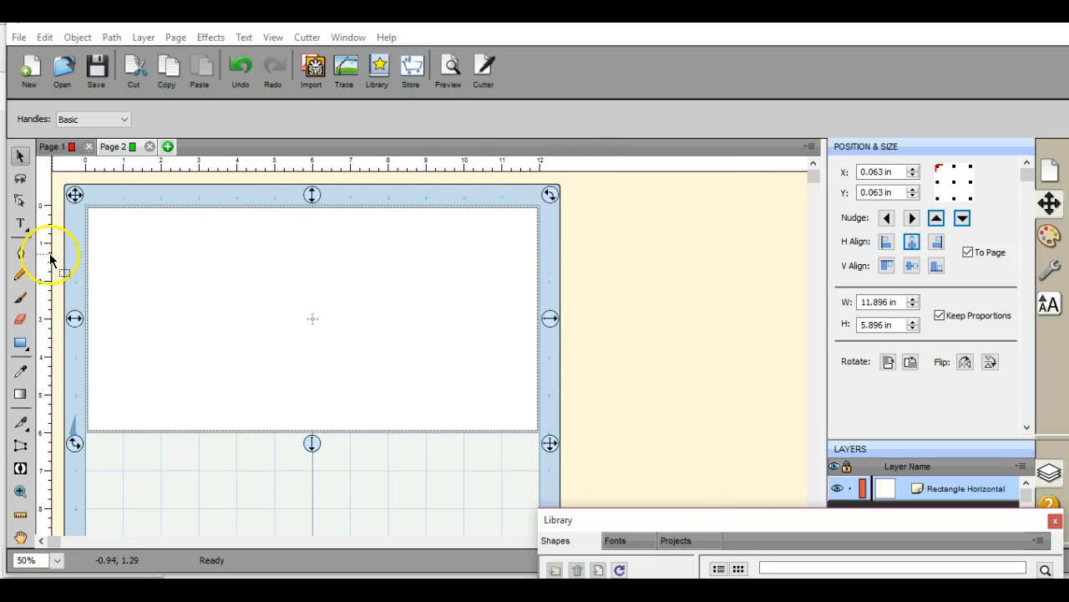
Draw a straight vertical fold line with the Pen tool at the 6 in mark, from the rectangle's top edge to its bottom edge
{"action": "left_click", "coordinate": [23, 253]}
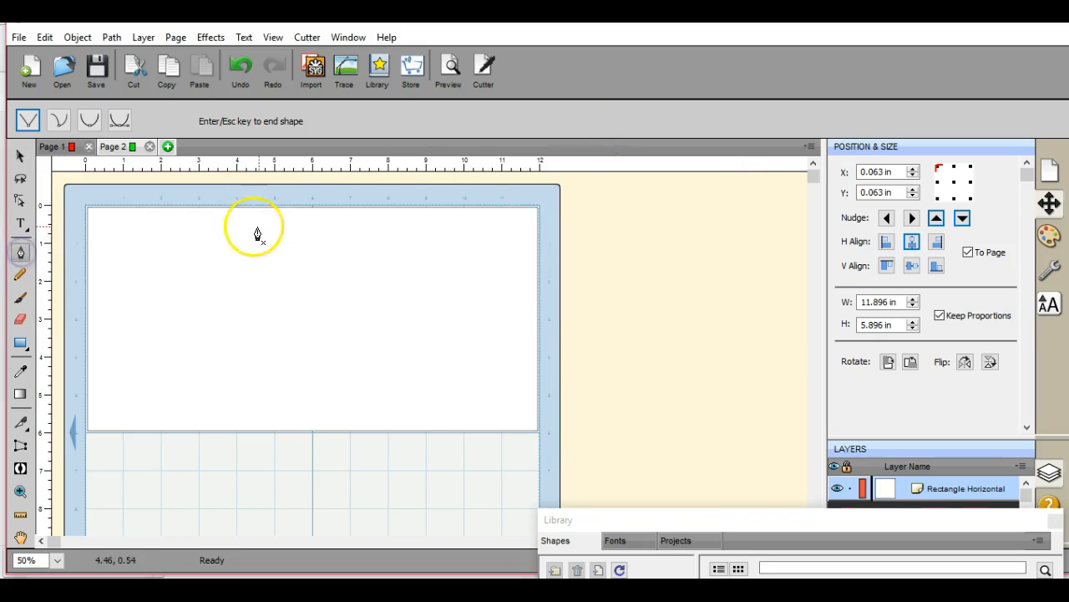
{"action": "left_click", "coordinate": [59, 562]}
{"action": "left_click", "coordinate": [76, 533]}
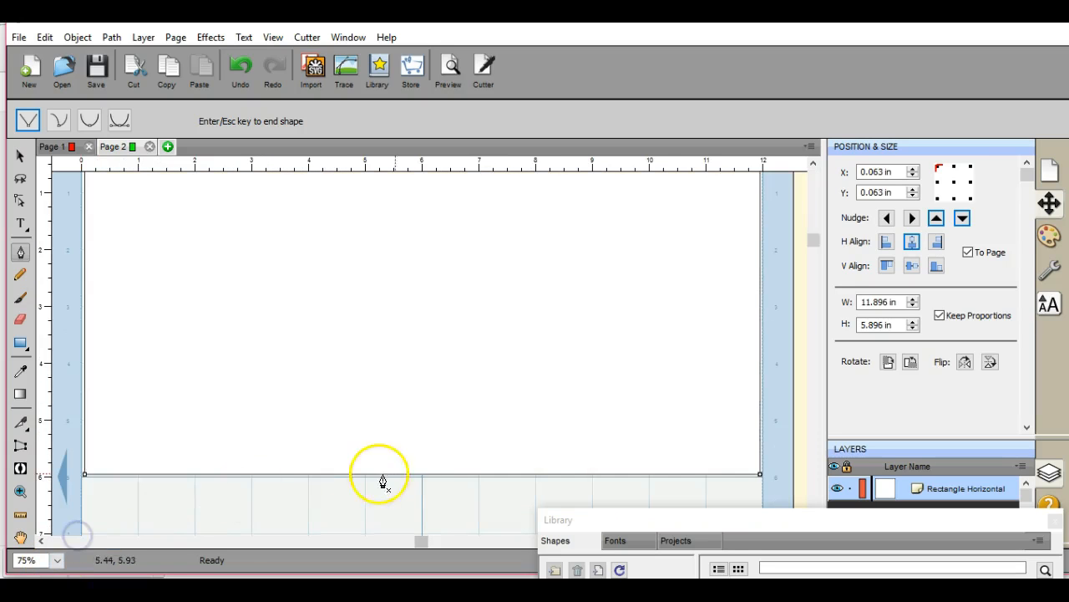
{"action": "left_click_drag", "start_coordinate": [814, 239], "coordinate": [809, 206]}
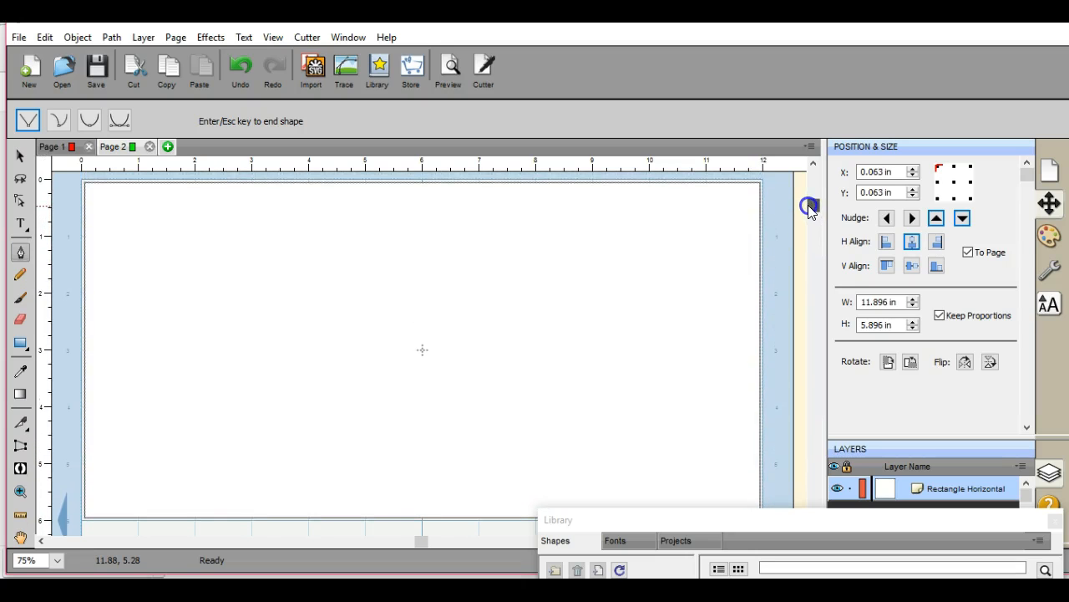
{"action": "left_click", "coordinate": [423, 190]}
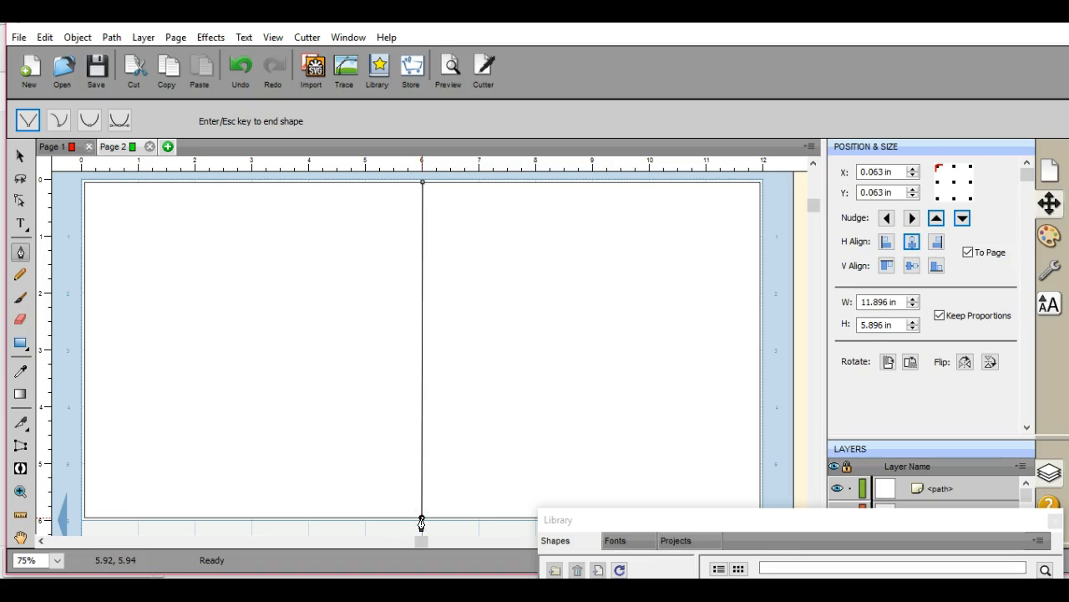
{"action": "key", "text": "Return"}
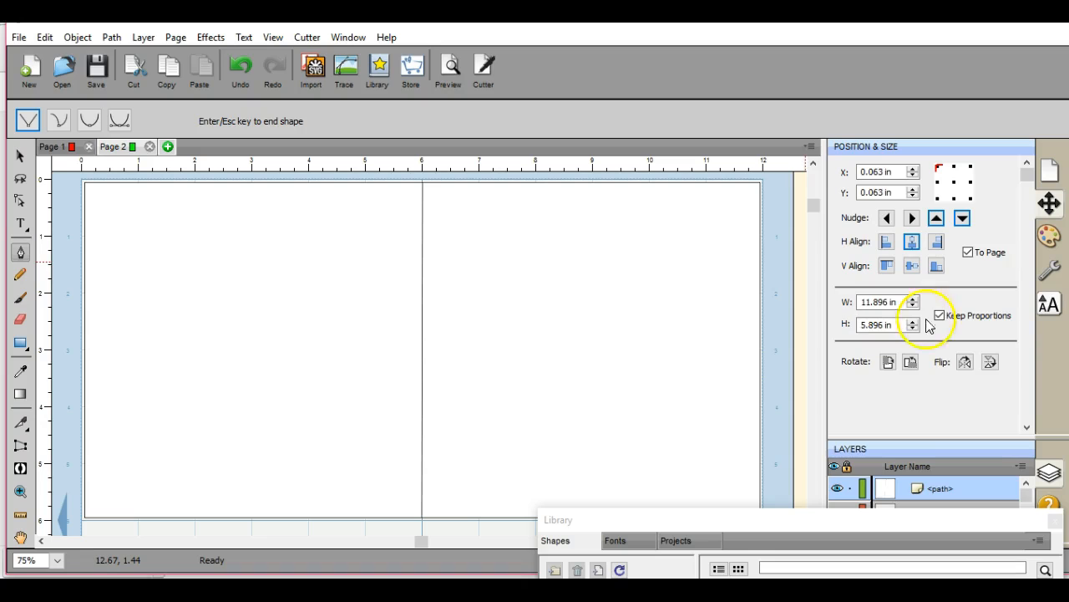
Set the vertical fold line's line style to the first dashed pattern
{"action": "left_click", "coordinate": [1050, 240]}
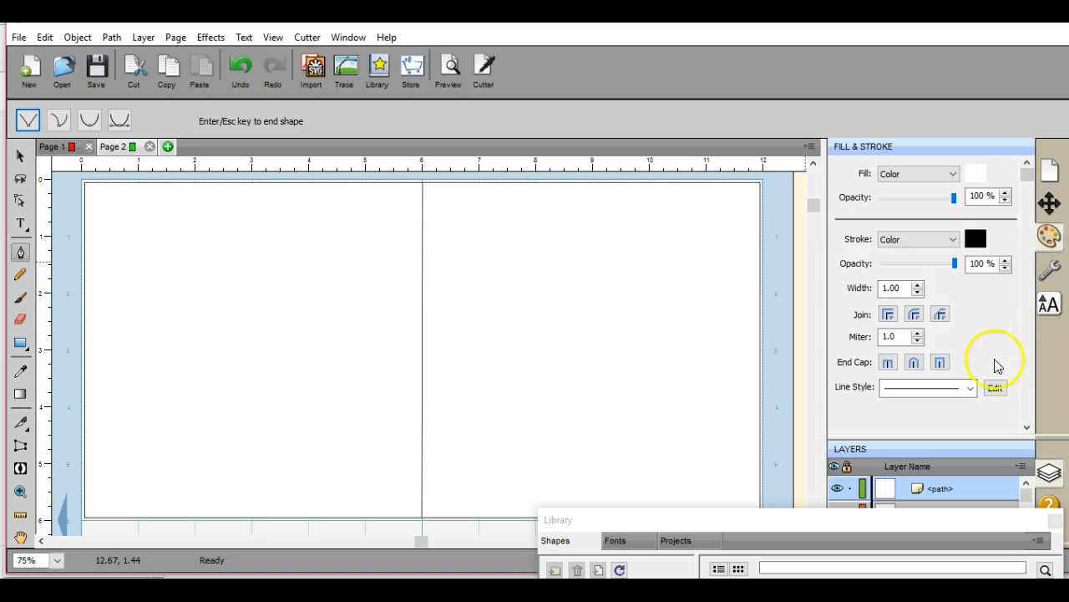
{"action": "left_click", "coordinate": [969, 390]}
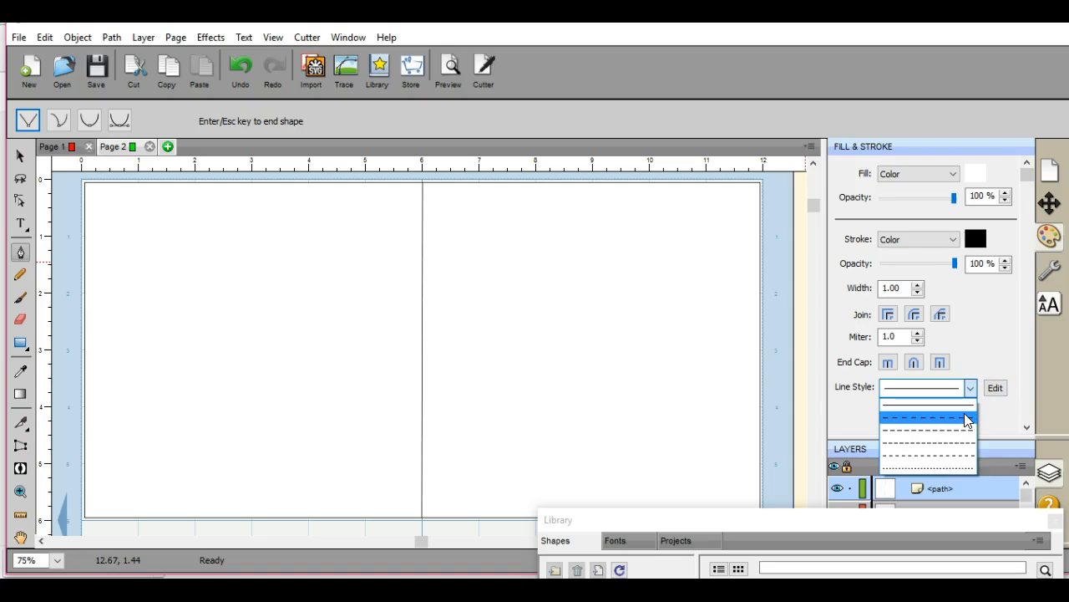
{"action": "left_click", "coordinate": [966, 418]}
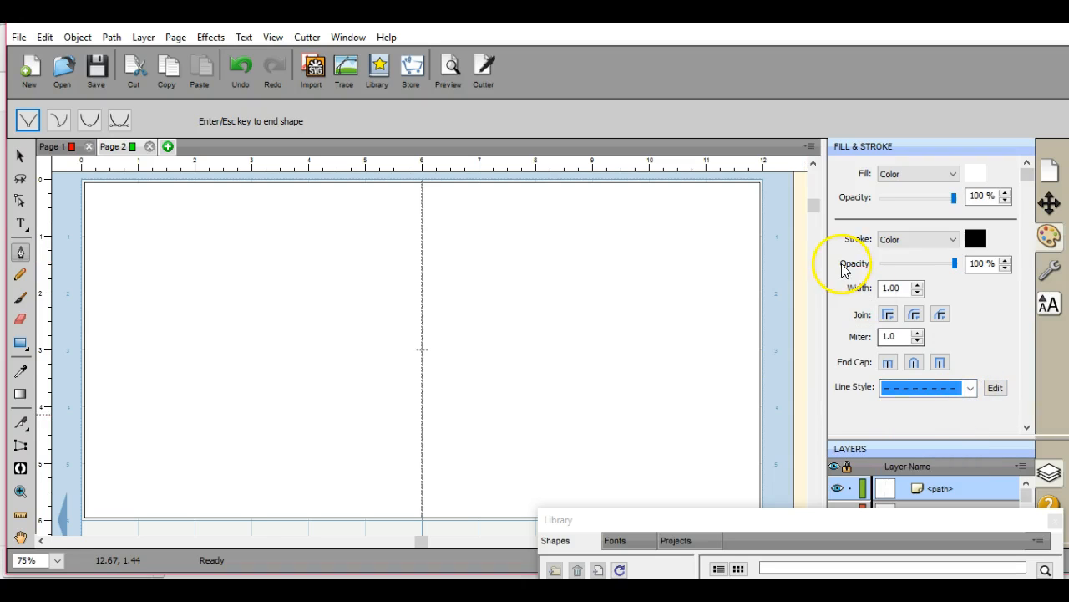
Set the view zoom to 45% with the whole card in view and switch from the Pen tool to the Select tool
{"action": "left_click", "coordinate": [35, 560]}
{"action": "left_click", "coordinate": [26, 561]}
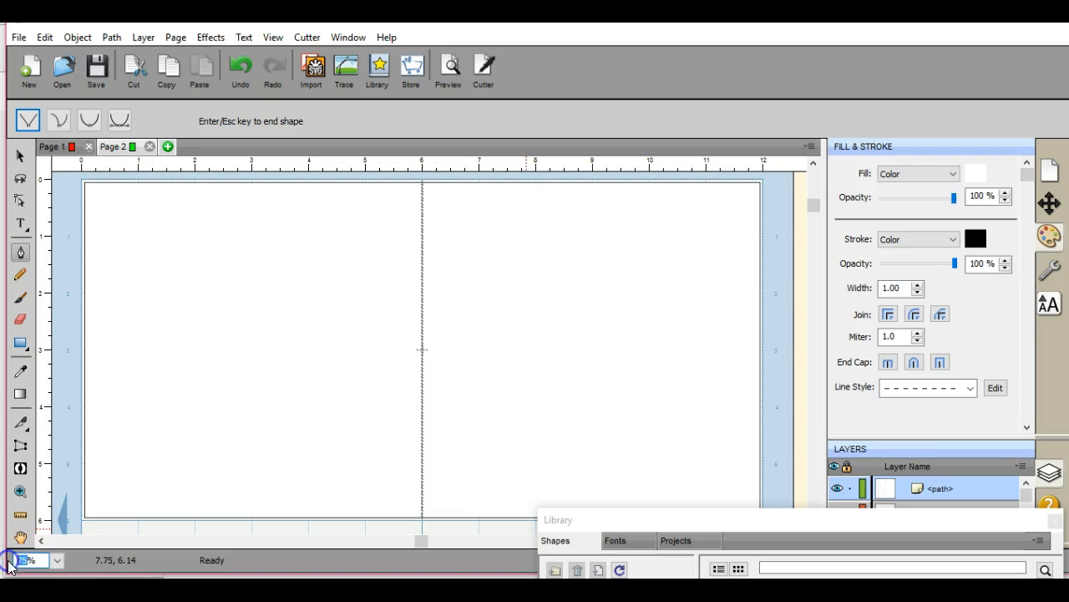
{"action": "type", "text": "33"}
{"action": "key", "text": "Return"}
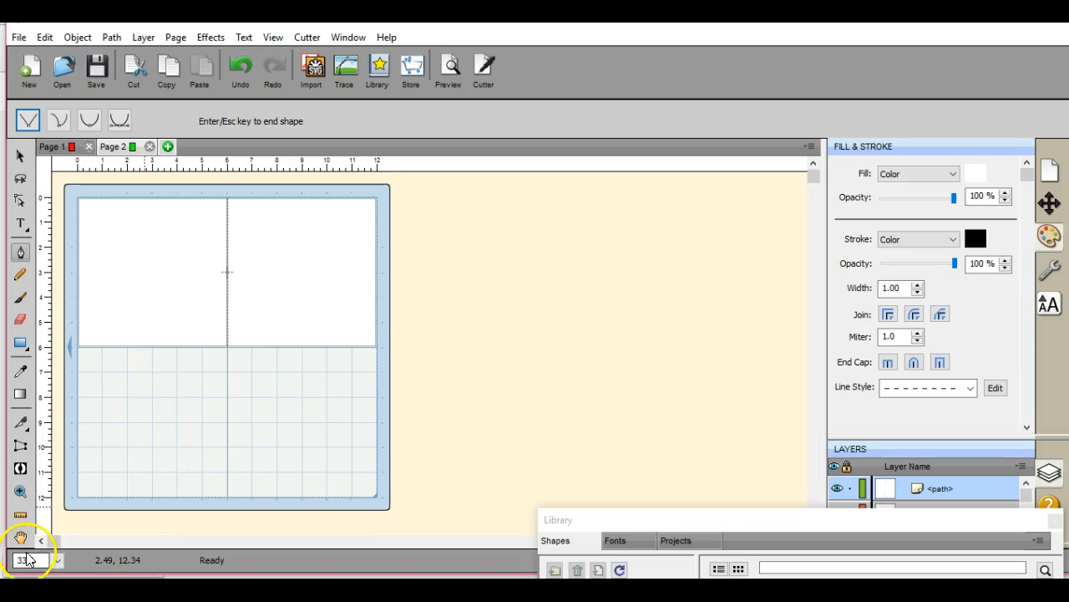
{"action": "type", "text": "45"}
{"action": "key", "text": "Return"}
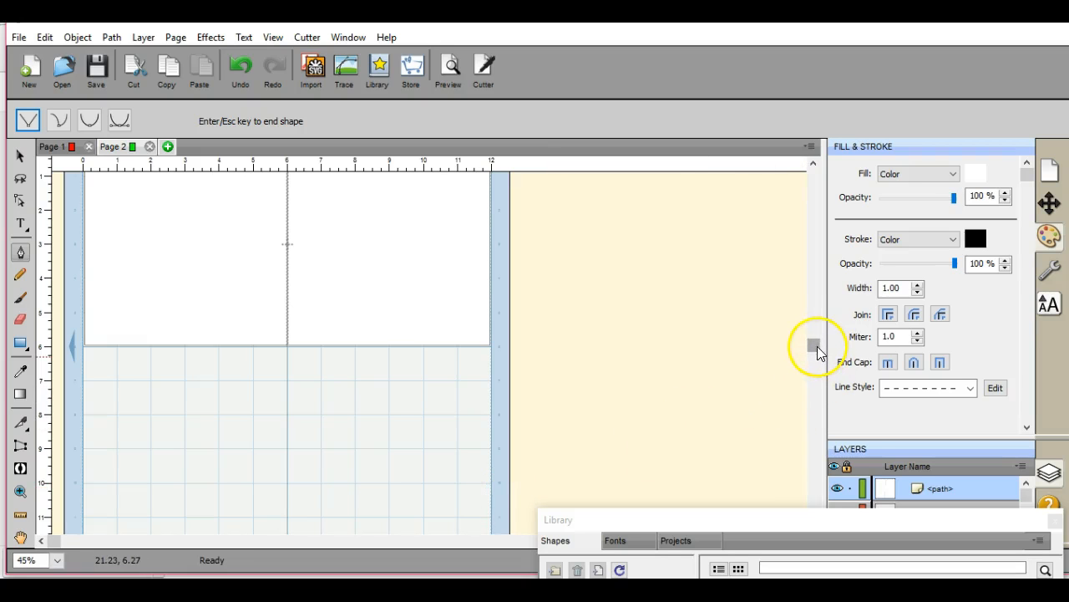
{"action": "left_click_drag", "start_coordinate": [817, 351], "coordinate": [821, 186]}
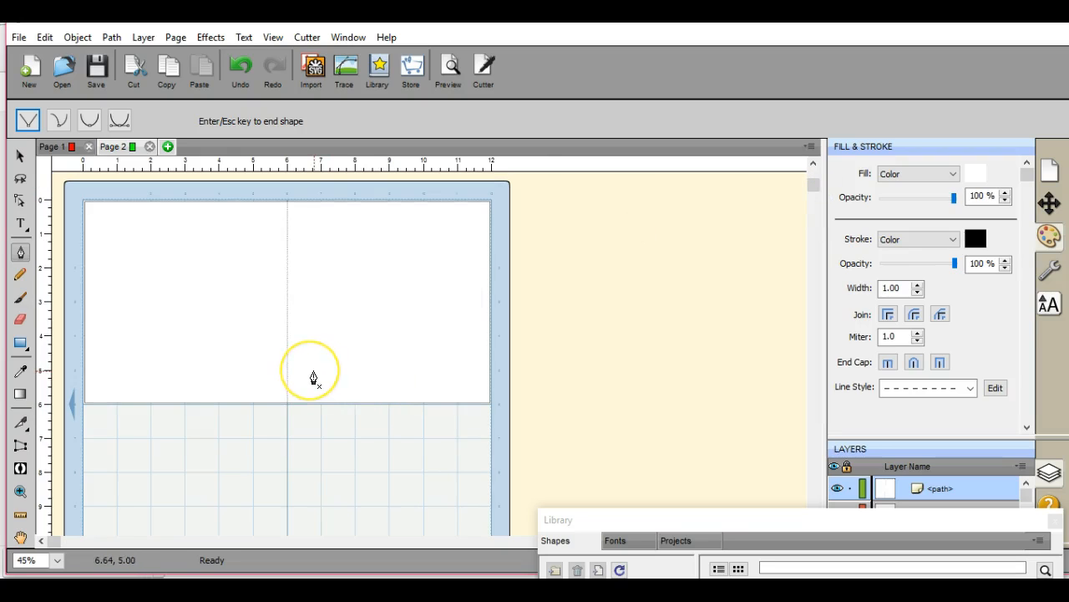
{"action": "left_click", "coordinate": [327, 375]}
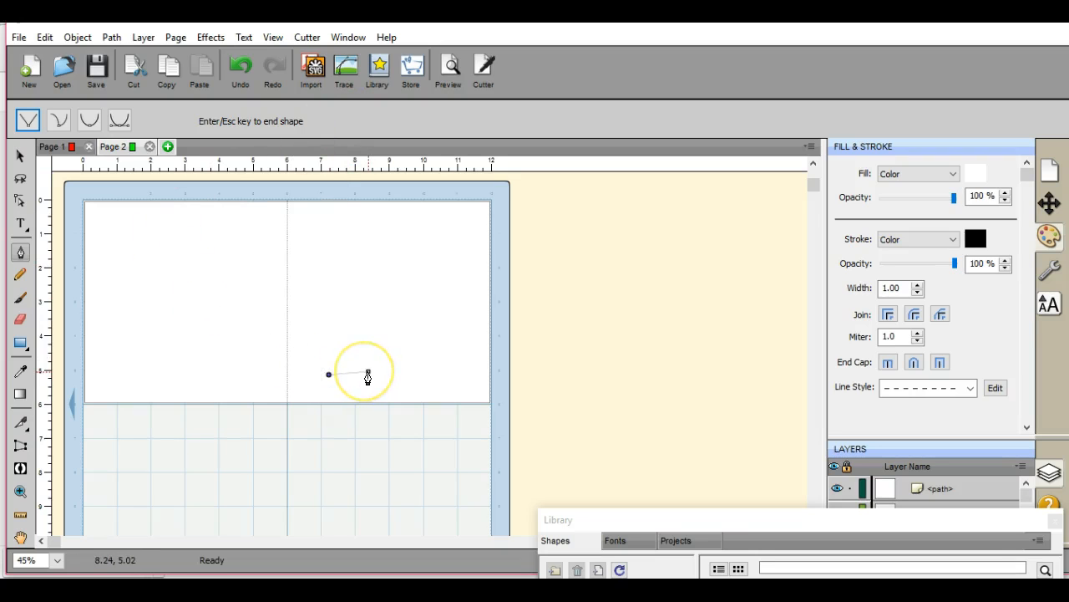
{"action": "left_click", "coordinate": [20, 155]}
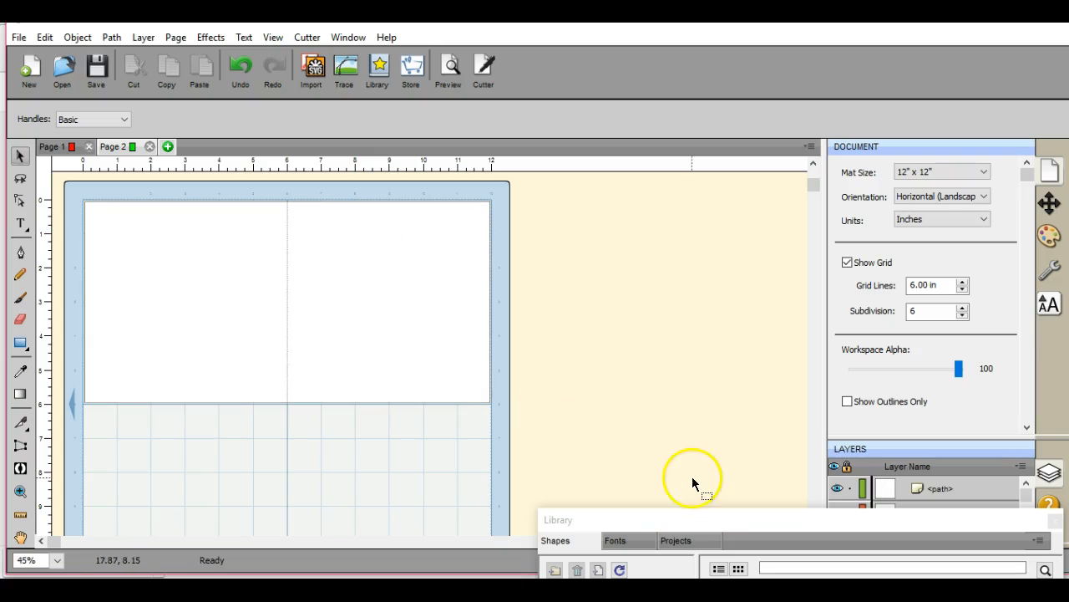
Add the Oval Vertical shape from the library's Basic Shapes to the page and move the Library window out of the way
{"action": "left_click_drag", "start_coordinate": [768, 558], "coordinate": [729, 317]}
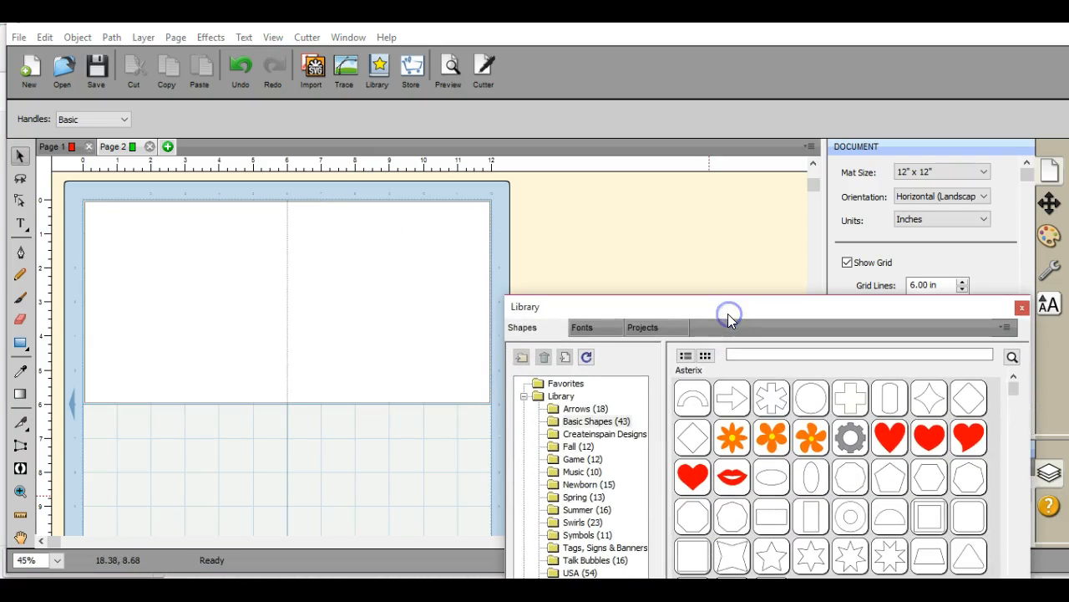
{"action": "double_click", "coordinate": [819, 488]}
{"action": "left_click_drag", "start_coordinate": [776, 310], "coordinate": [771, 561]}
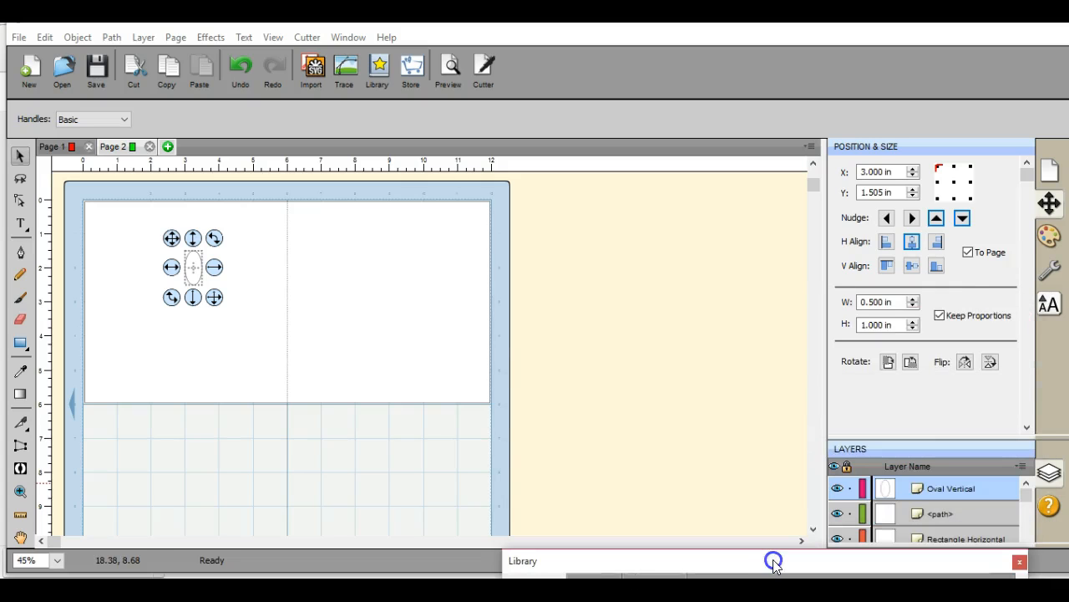
Move the oval onto the card's right half, enlarge it to about 4.2 by 4.9 in and centre it there
{"action": "left_click_drag", "start_coordinate": [172, 239], "coordinate": [313, 203]}
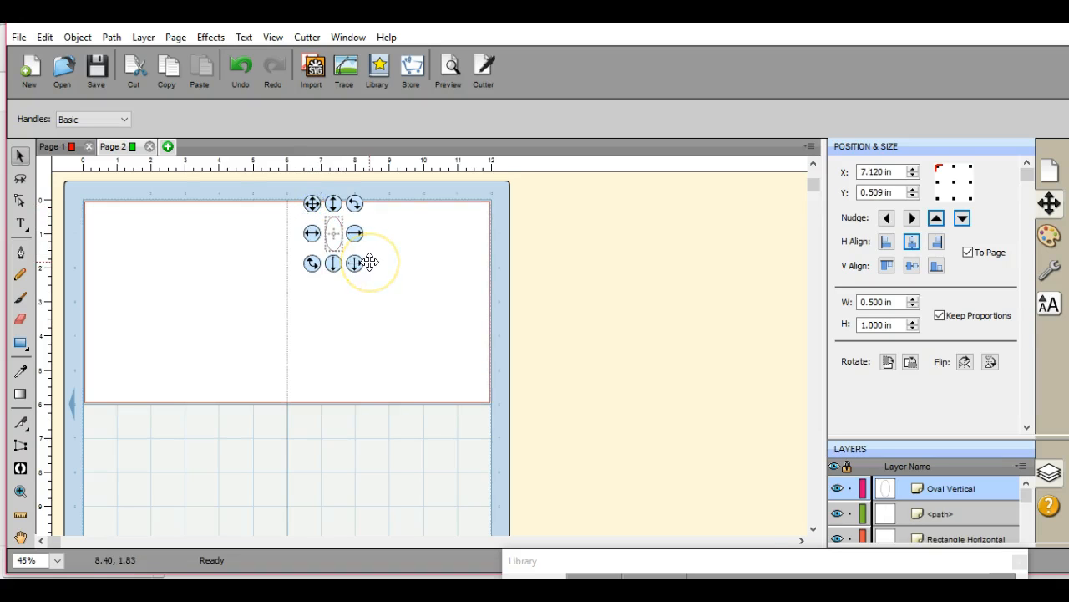
{"action": "scroll", "coordinate": [368, 262], "scroll_direction": "down", "scroll_amount": 1}
{"action": "left_click_drag", "start_coordinate": [366, 261], "coordinate": [481, 389]}
{"action": "left_click_drag", "start_coordinate": [398, 299], "coordinate": [392, 298]}
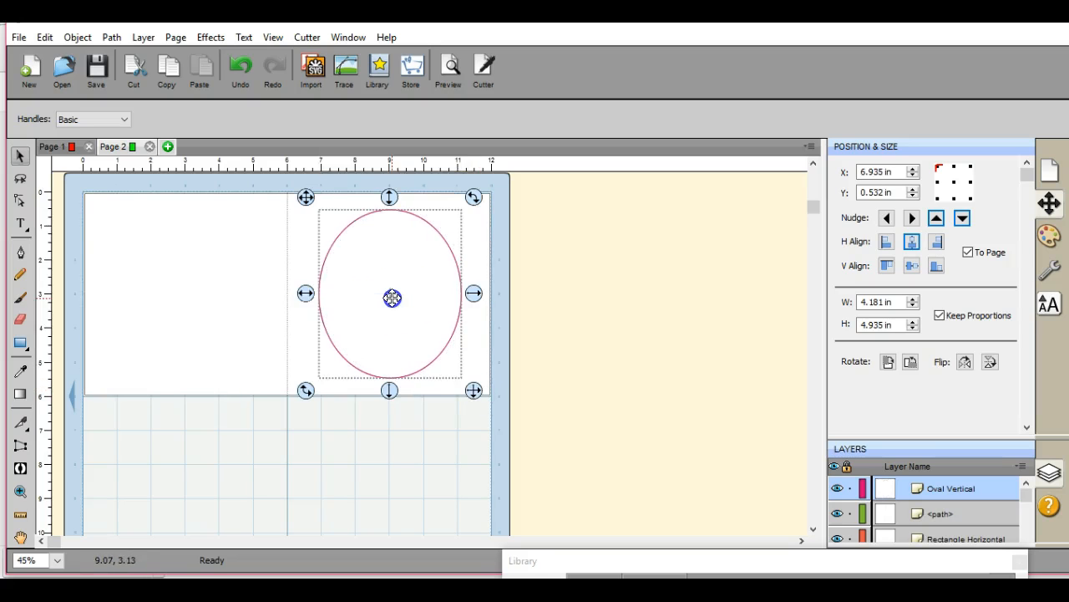
{"action": "left_click", "coordinate": [599, 406]}
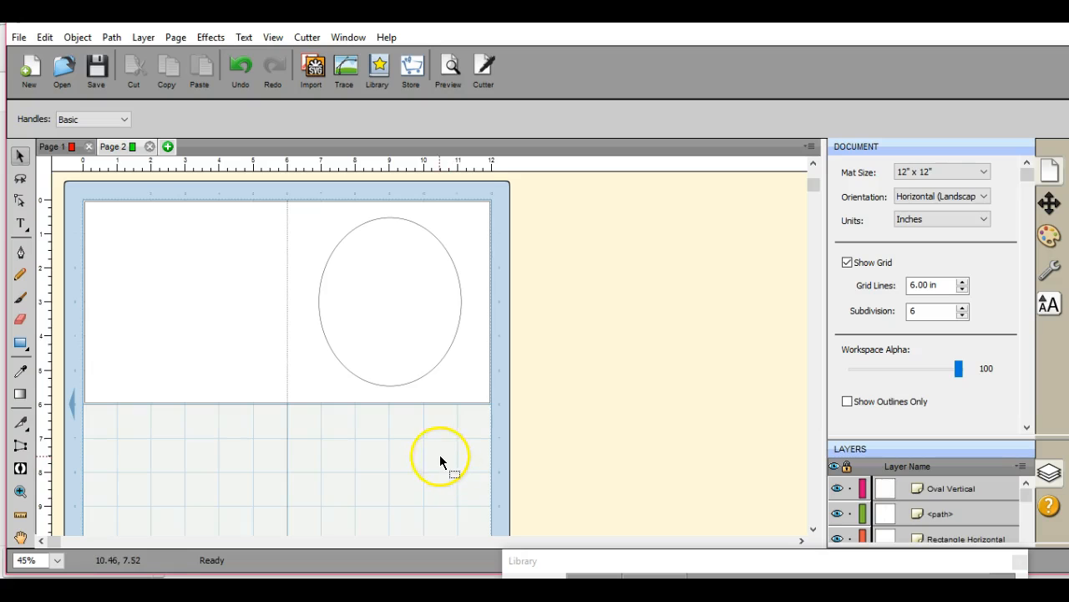
{"action": "left_click_drag", "start_coordinate": [71, 191], "coordinate": [535, 483]}
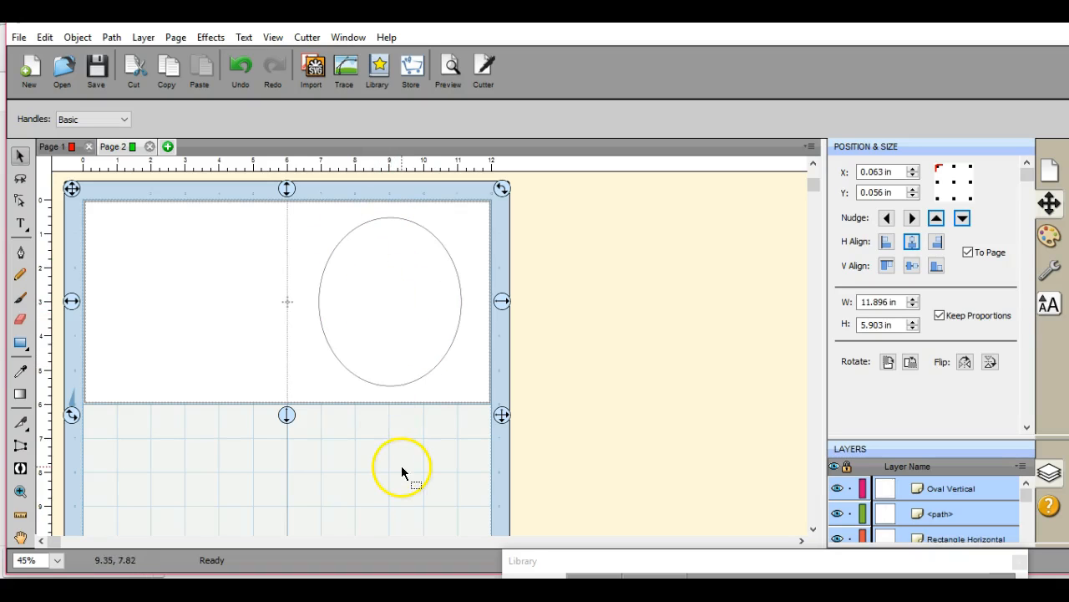
{"action": "left_click", "coordinate": [113, 38]}
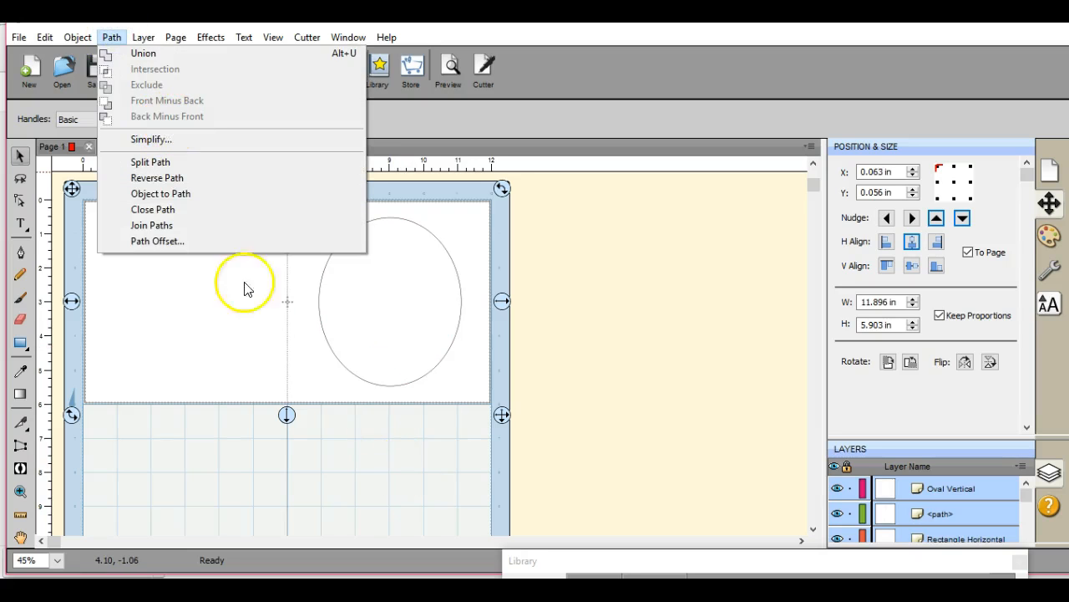
{"action": "left_click", "coordinate": [380, 507]}
{"action": "left_click", "coordinate": [391, 286]}
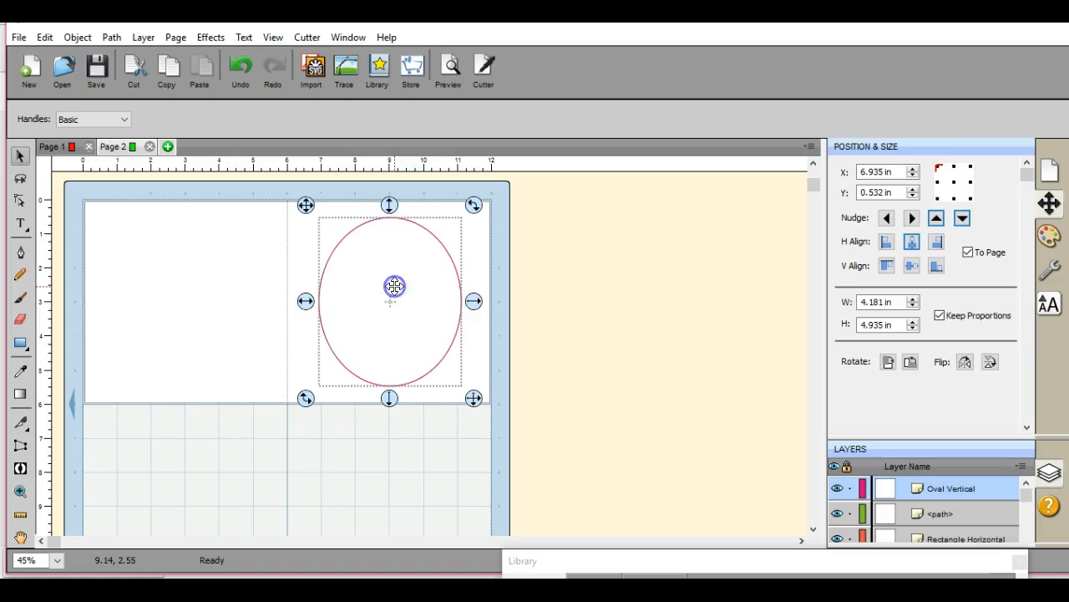
{"action": "left_click_drag", "start_coordinate": [69, 182], "coordinate": [526, 460]}
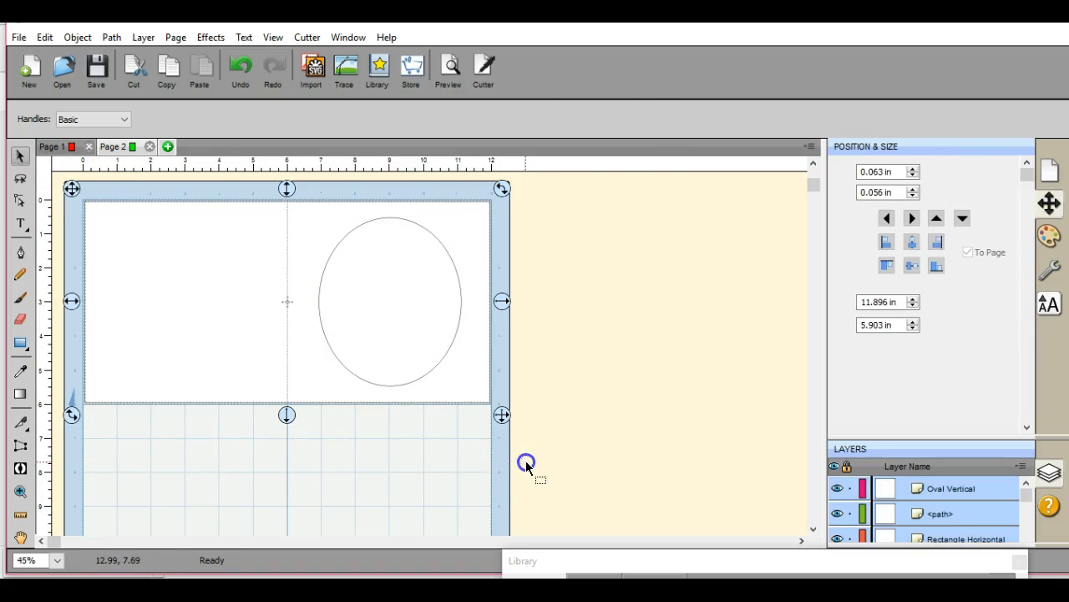
{"action": "left_click", "coordinate": [107, 37]}
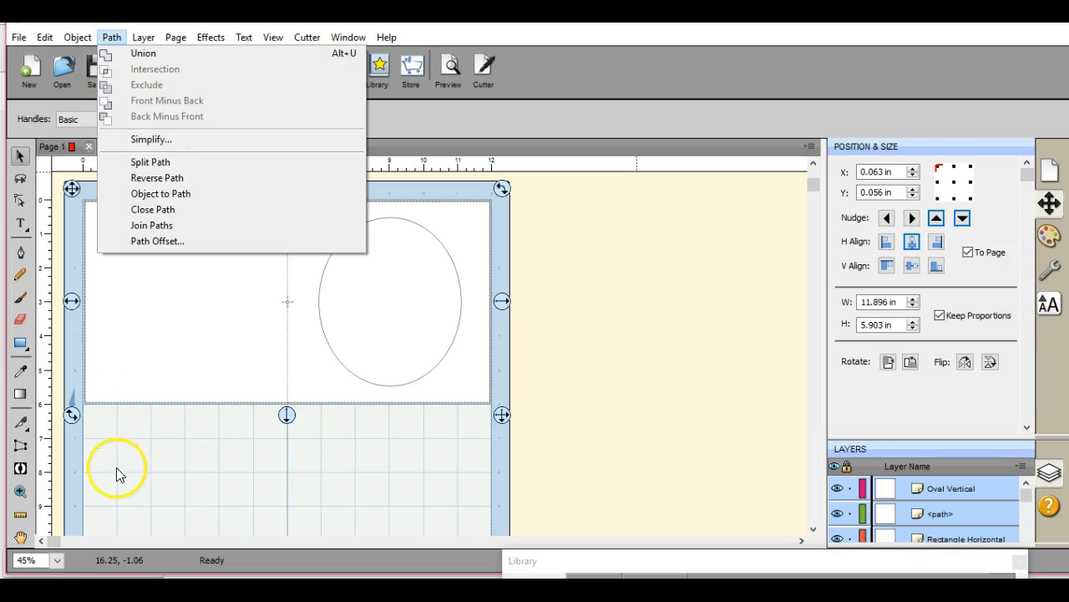
Group the card rectangle with its dashed fold line, leaving the oval out of the group
{"action": "left_click", "coordinate": [183, 480]}
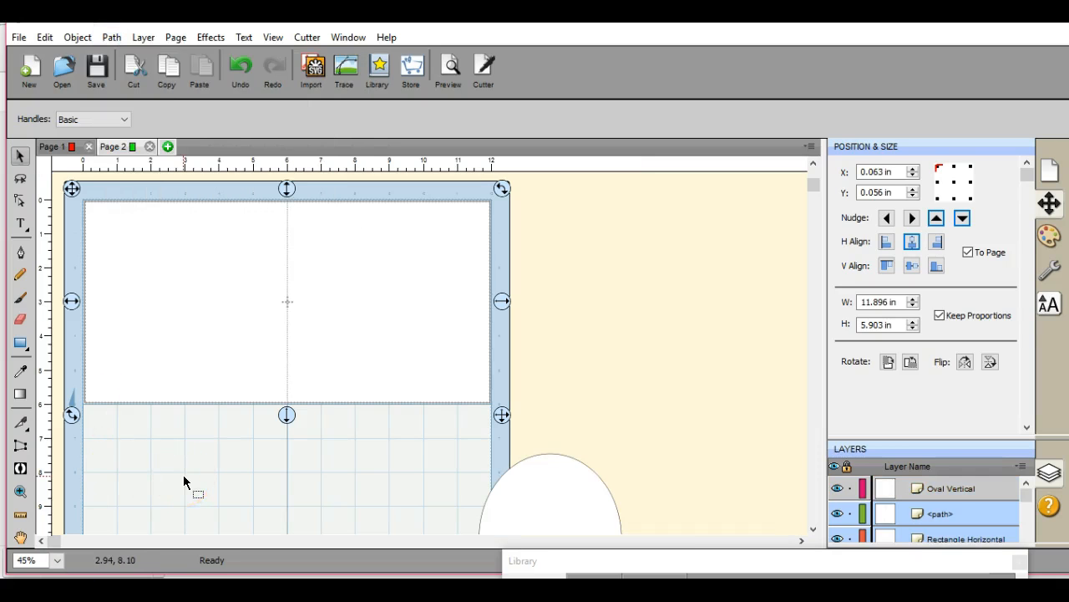
{"action": "left_click", "coordinate": [75, 38]}
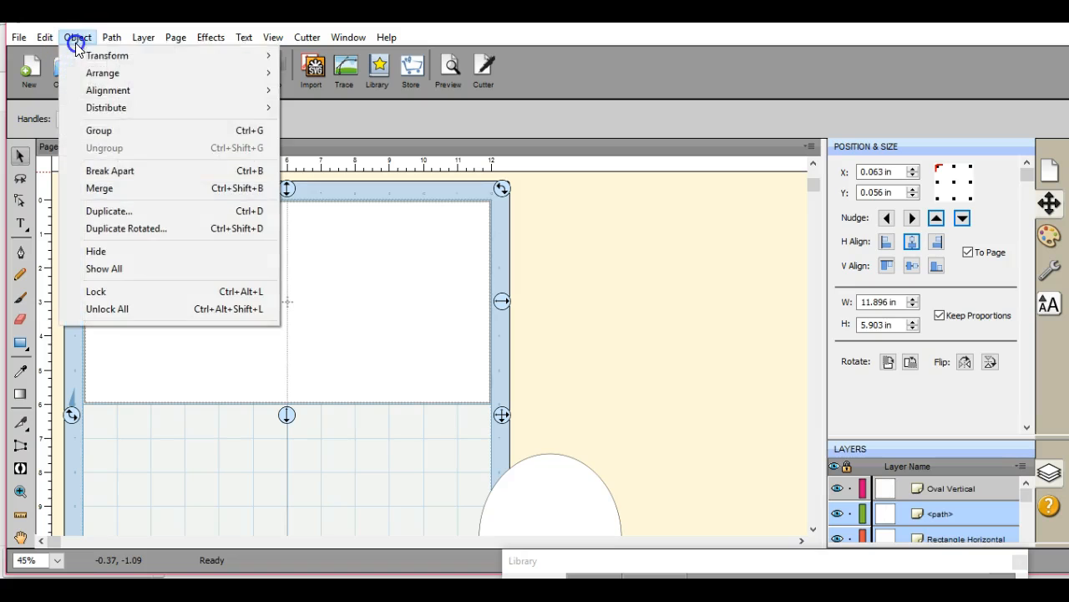
{"action": "left_click", "coordinate": [113, 129]}
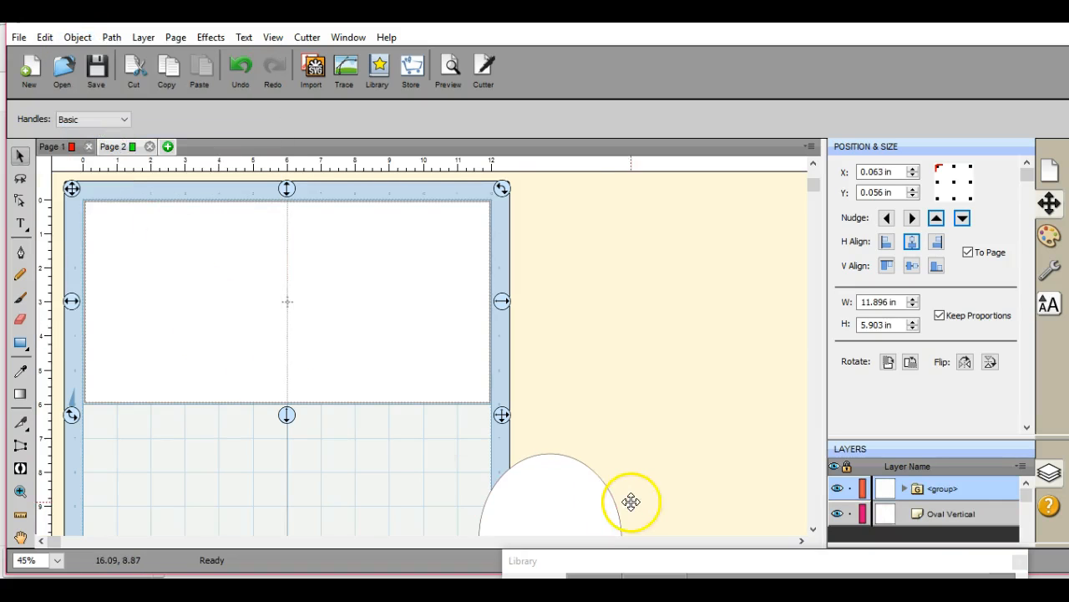
Move the oval back onto the card's right half, to about X 6.96 in and Y 0.53 in
{"action": "left_click_drag", "start_coordinate": [565, 502], "coordinate": [495, 456]}
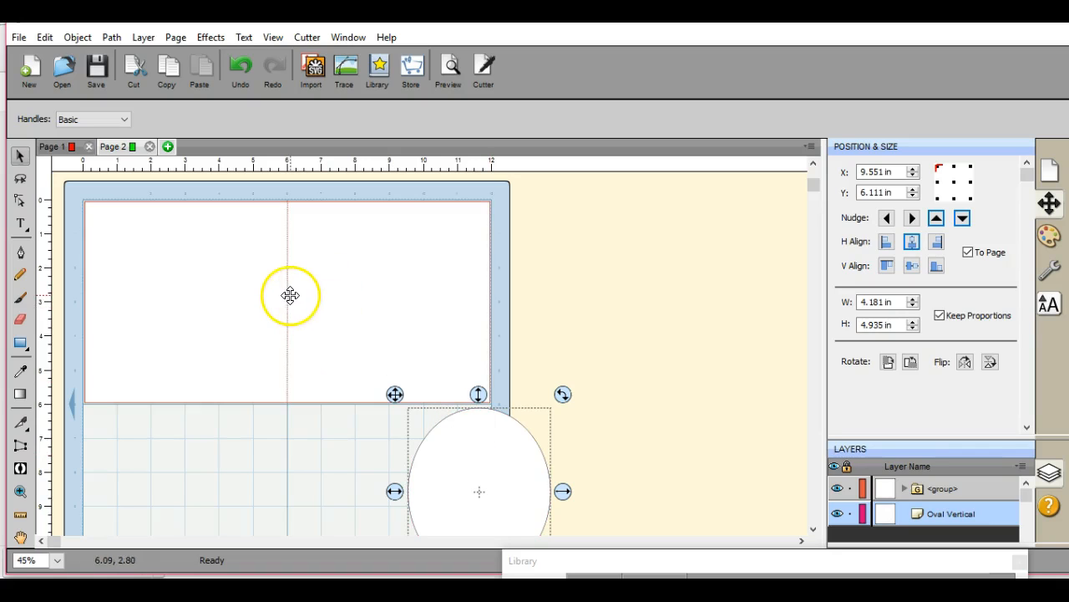
{"action": "left_click", "coordinate": [503, 467]}
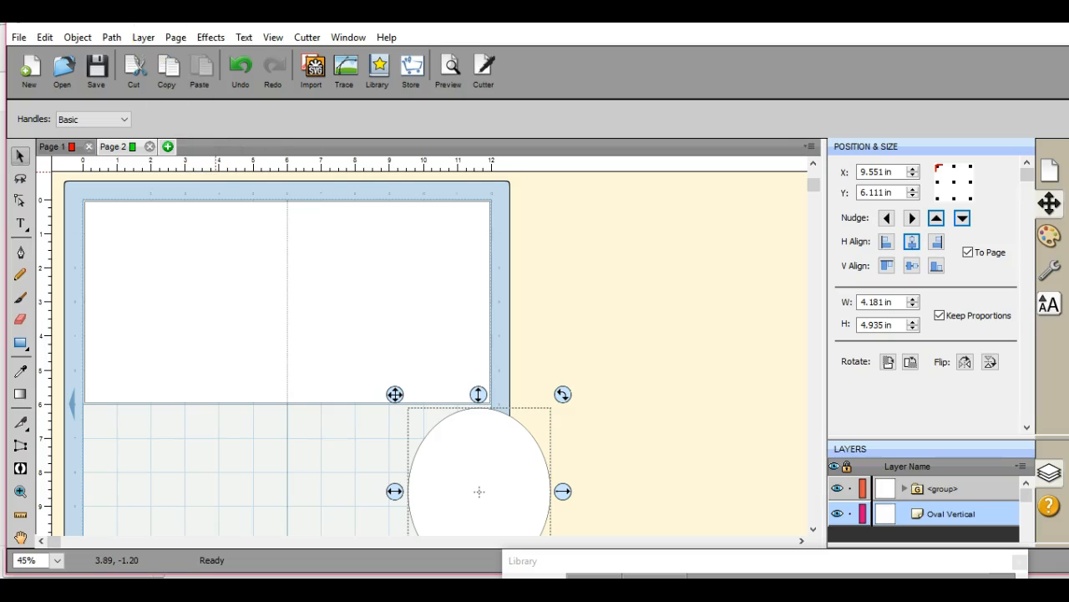
{"action": "left_click_drag", "start_coordinate": [485, 500], "coordinate": [400, 310]}
{"action": "left_click", "coordinate": [420, 466]}
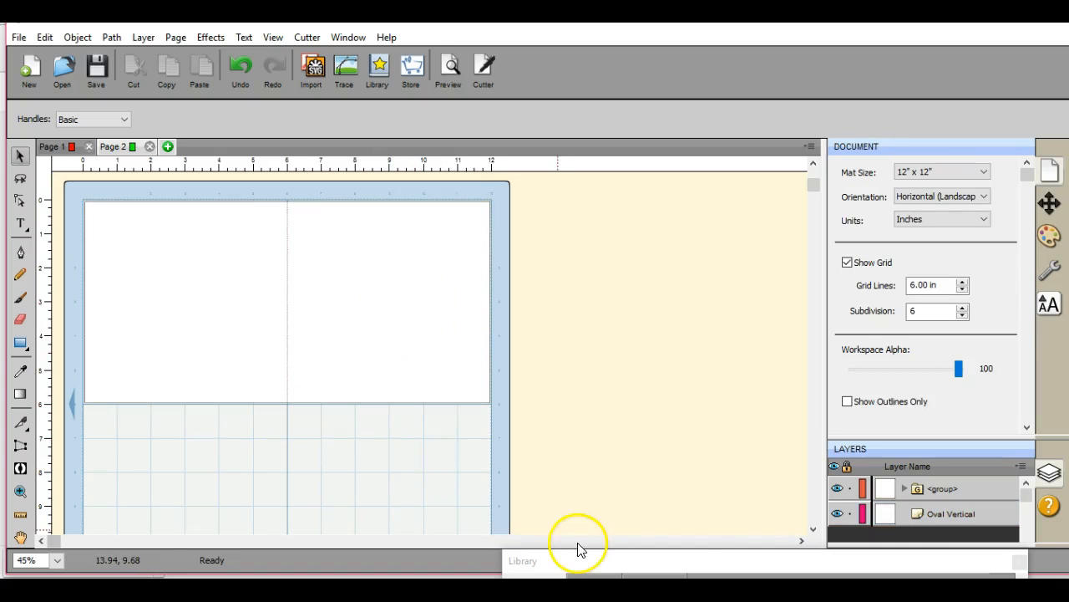
Bring the oval to the front so it is stacked above the card group
{"action": "left_click", "coordinate": [911, 518]}
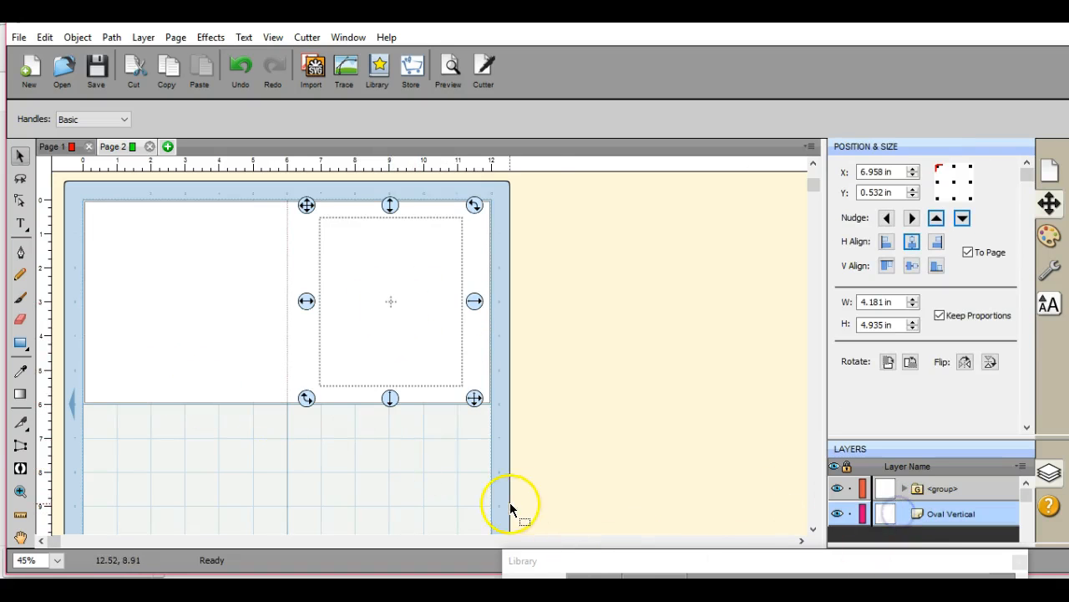
{"action": "left_click", "coordinate": [84, 35]}
{"action": "mouse_move", "coordinate": [121, 71]}
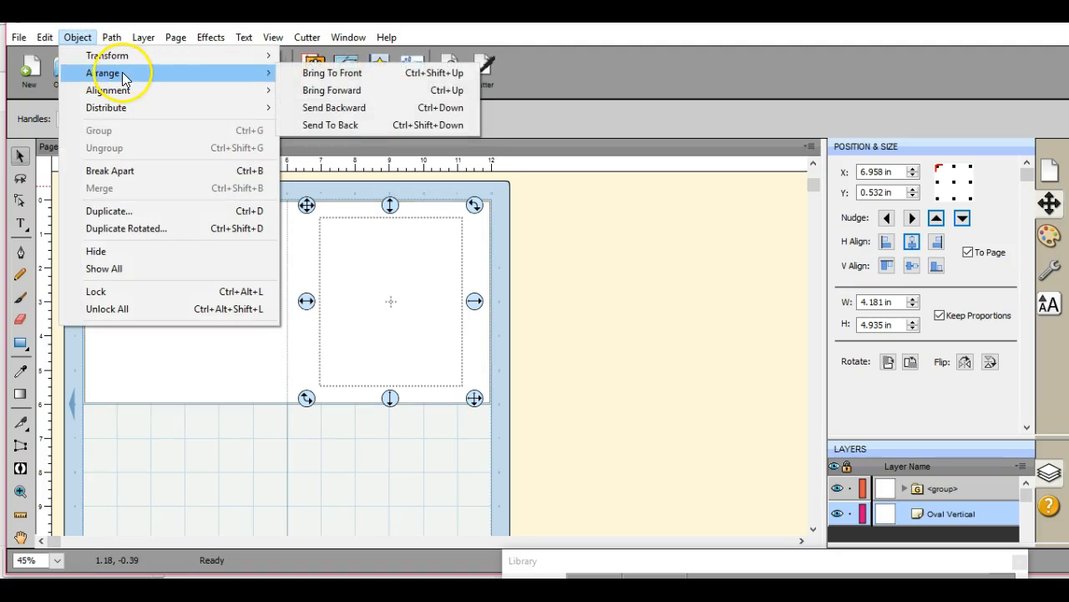
{"action": "left_click", "coordinate": [279, 450]}
Cut the oval out of the card by selecting both the oval and the card group and applying Back Minus Front
{"action": "left_click", "coordinate": [77, 197]}
{"action": "left_click_drag", "start_coordinate": [77, 197], "coordinate": [531, 465]}
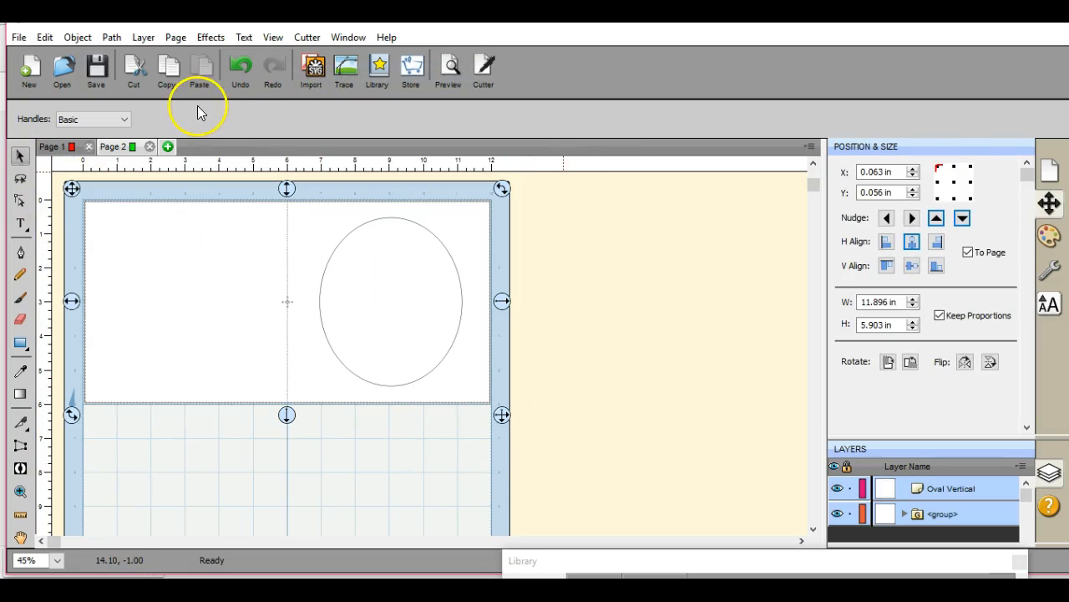
{"action": "left_click", "coordinate": [112, 37]}
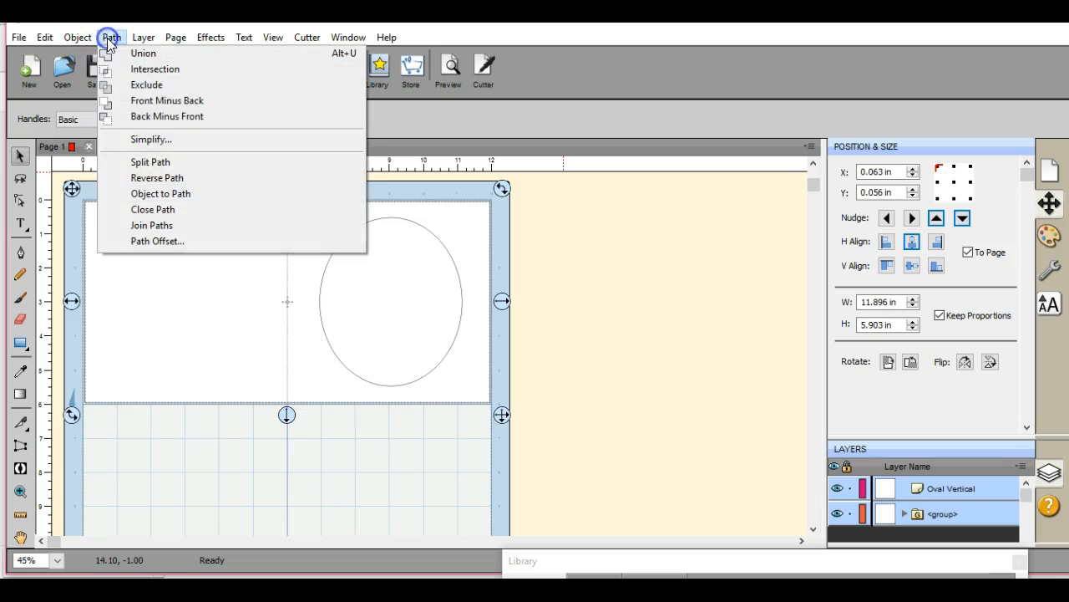
{"action": "left_click", "coordinate": [166, 117]}
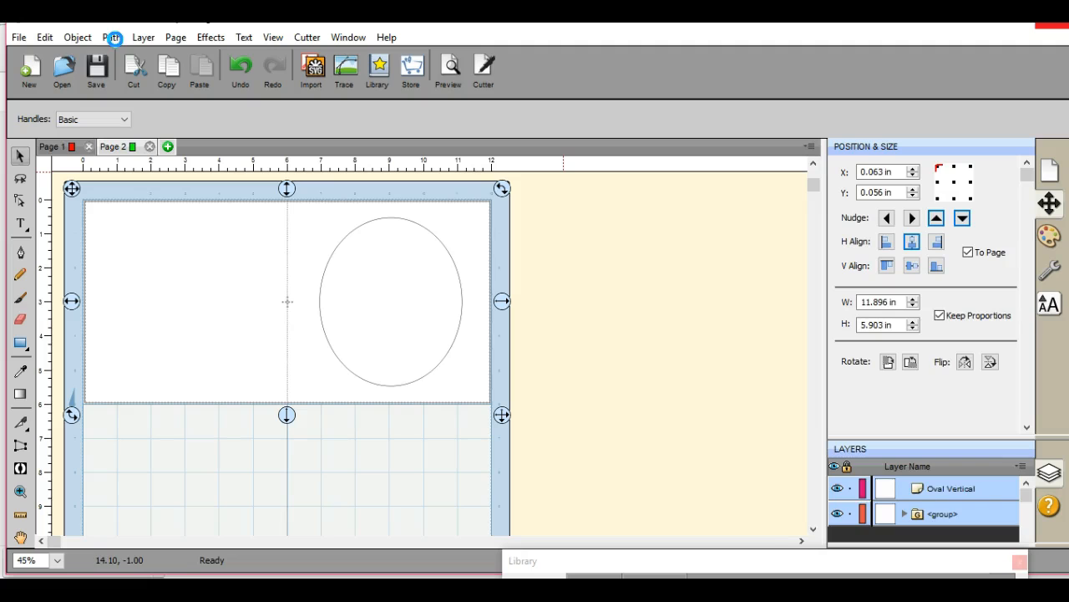
{"action": "left_click", "coordinate": [114, 39]}
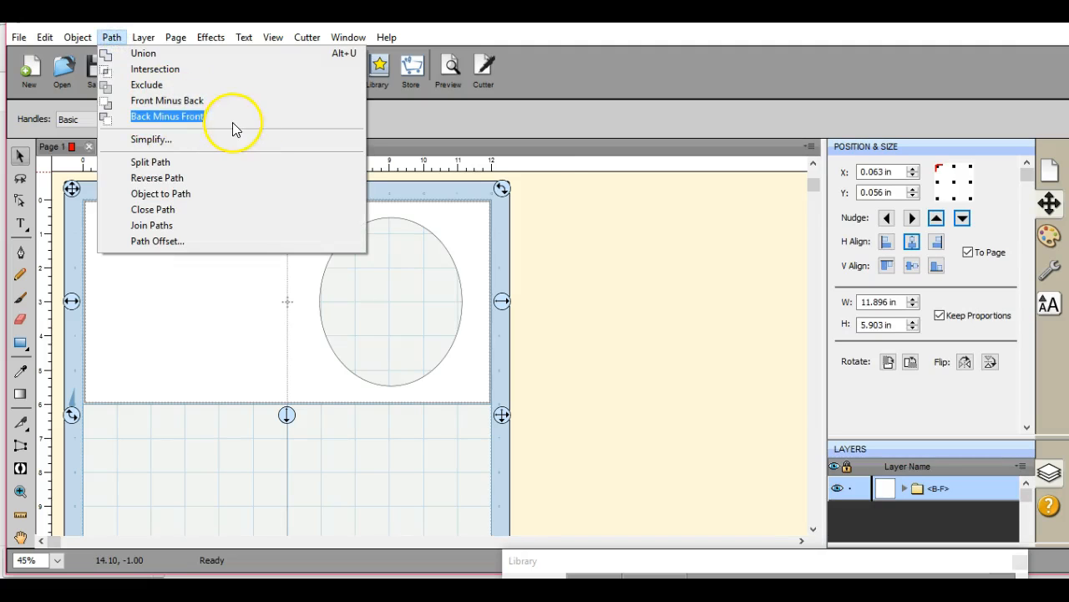
{"action": "left_click", "coordinate": [435, 156]}
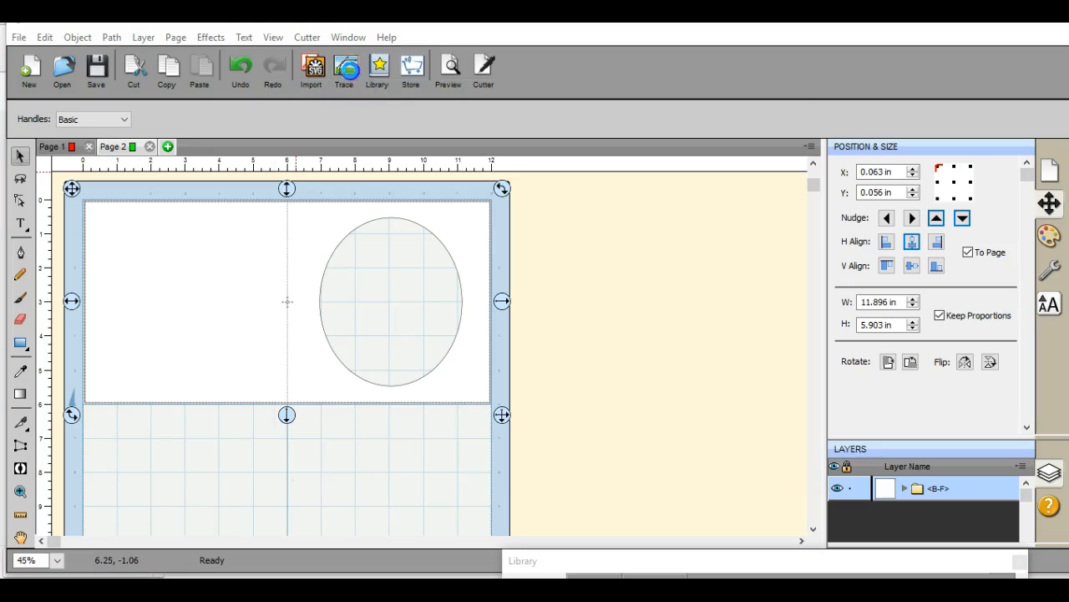
Trace the image birthdaycake.jpg in Monochrome mode with the default settings and add it to the page
{"action": "left_click", "coordinate": [347, 68]}
{"action": "left_click", "coordinate": [389, 130]}
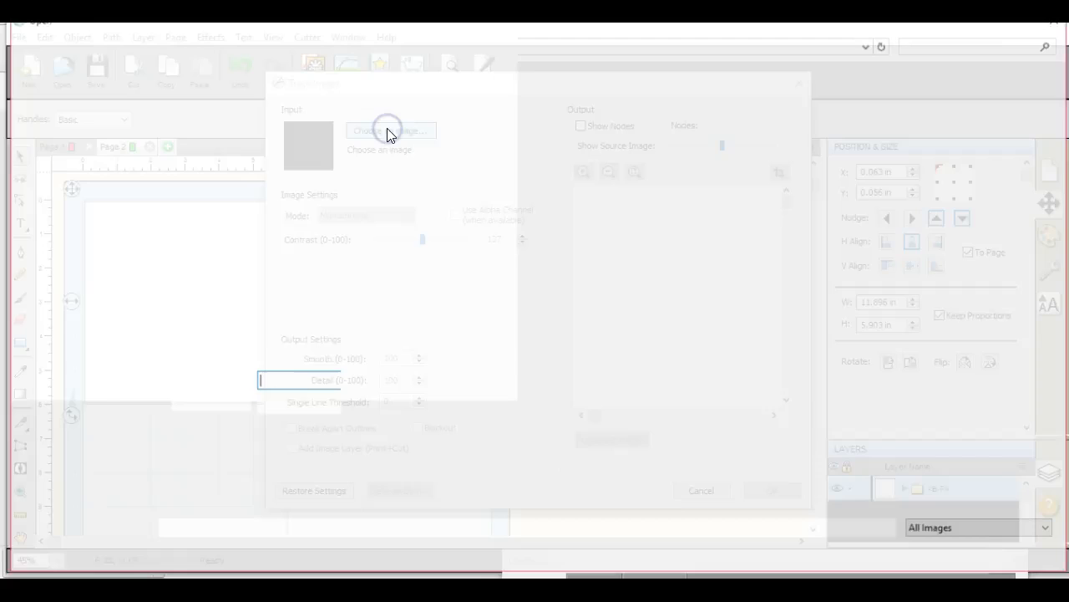
{"action": "double_click", "coordinate": [558, 241]}
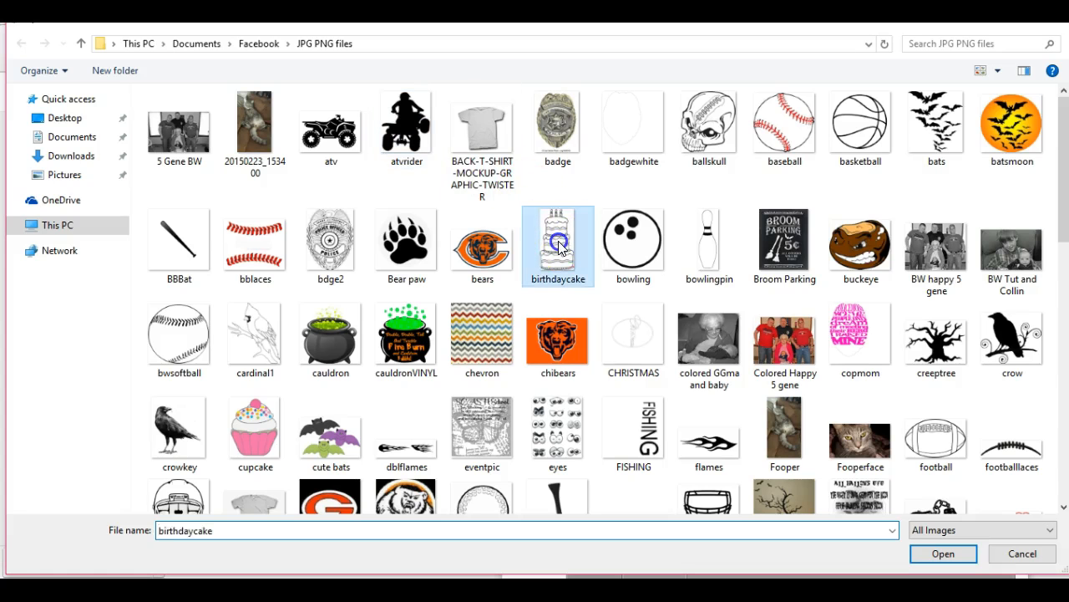
{"action": "left_click", "coordinate": [772, 491]}
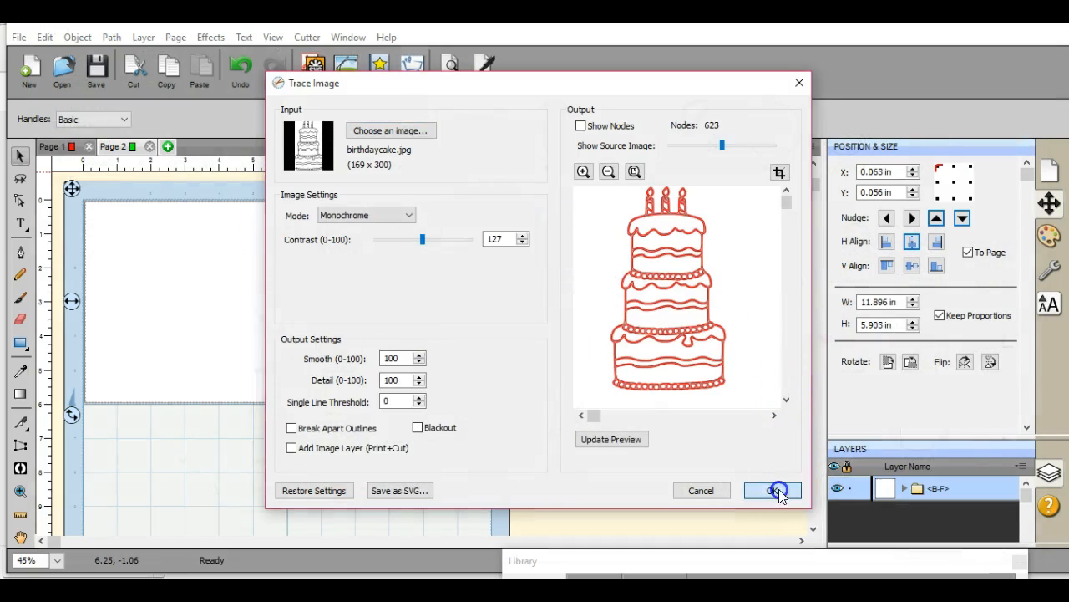
{"action": "mouse_move", "coordinate": [108, 244]}
{"action": "left_mouse_down"}
{"action": "mouse_move", "coordinate": [334, 305]}
{"action": "mouse_move", "coordinate": [111, 261]}
{"action": "left_mouse_up"}
{"action": "left_click", "coordinate": [212, 462]}
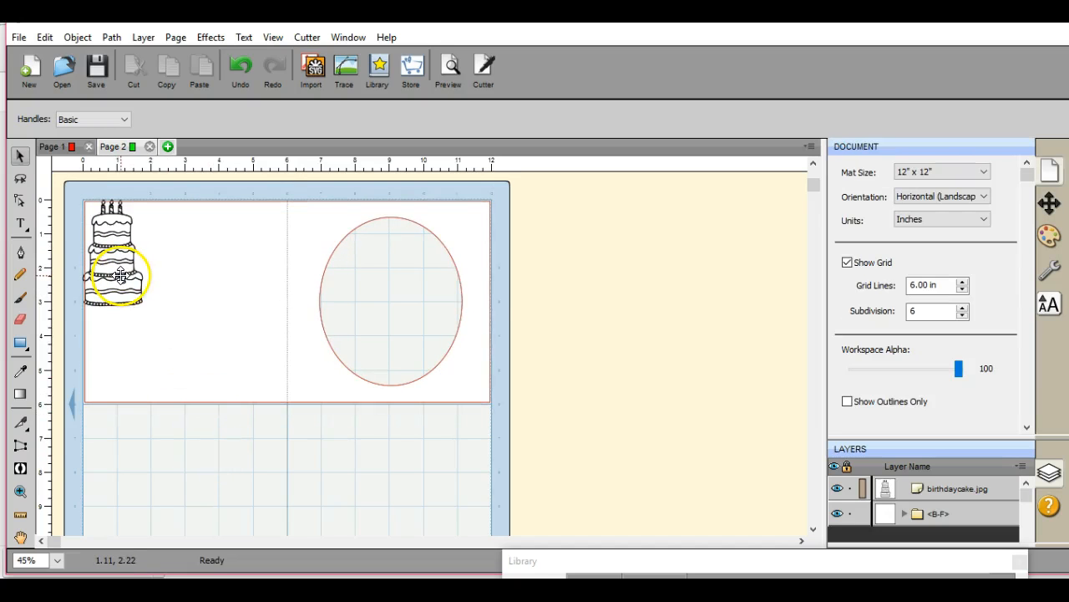
Move the traced cake into the oval window and enlarge it to about 2.73 by 4.81 in, overlapping the oval's edges at top and bottom
{"action": "left_click_drag", "start_coordinate": [119, 276], "coordinate": [389, 297]}
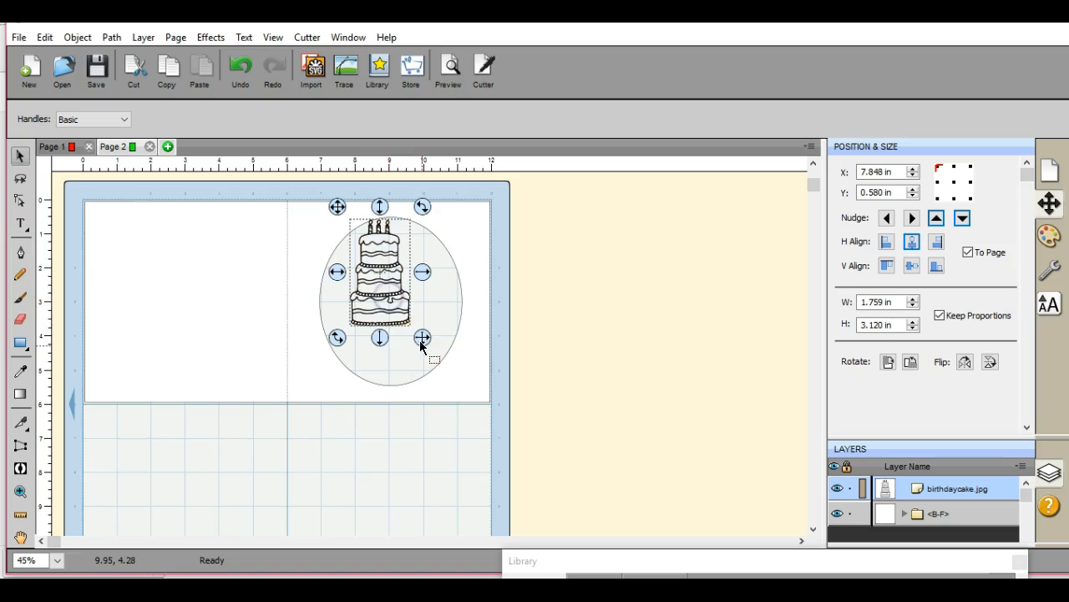
{"action": "left_click_drag", "start_coordinate": [422, 338], "coordinate": [450, 393]}
{"action": "left_click_drag", "start_coordinate": [405, 331], "coordinate": [401, 327]}
{"action": "left_click_drag", "start_coordinate": [446, 387], "coordinate": [449, 393]}
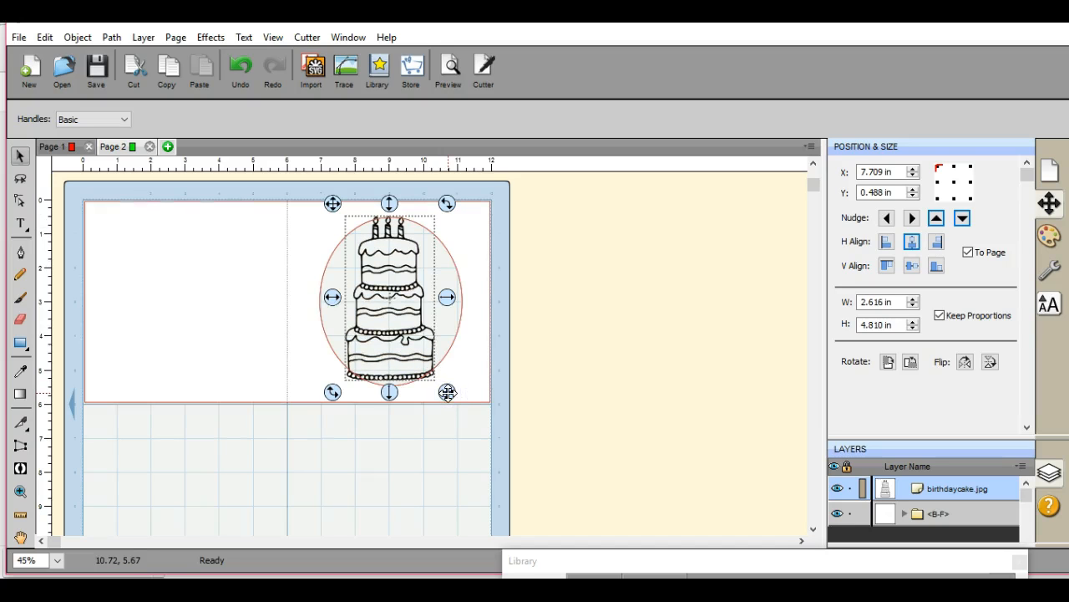
{"action": "left_click_drag", "start_coordinate": [390, 208], "coordinate": [391, 208]}
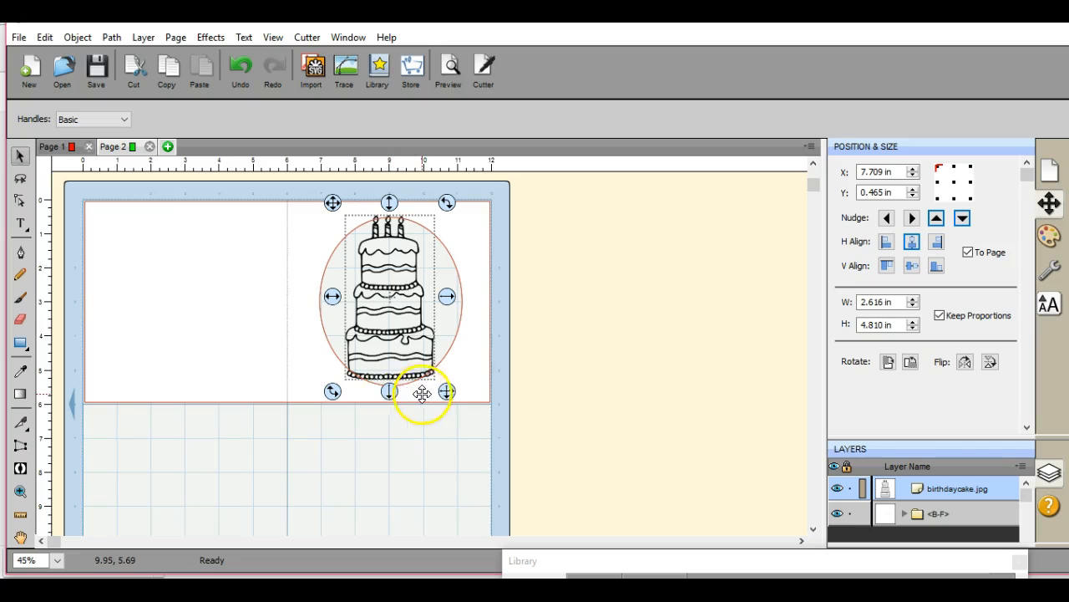
{"action": "left_click_drag", "start_coordinate": [446, 391], "coordinate": [451, 393]}
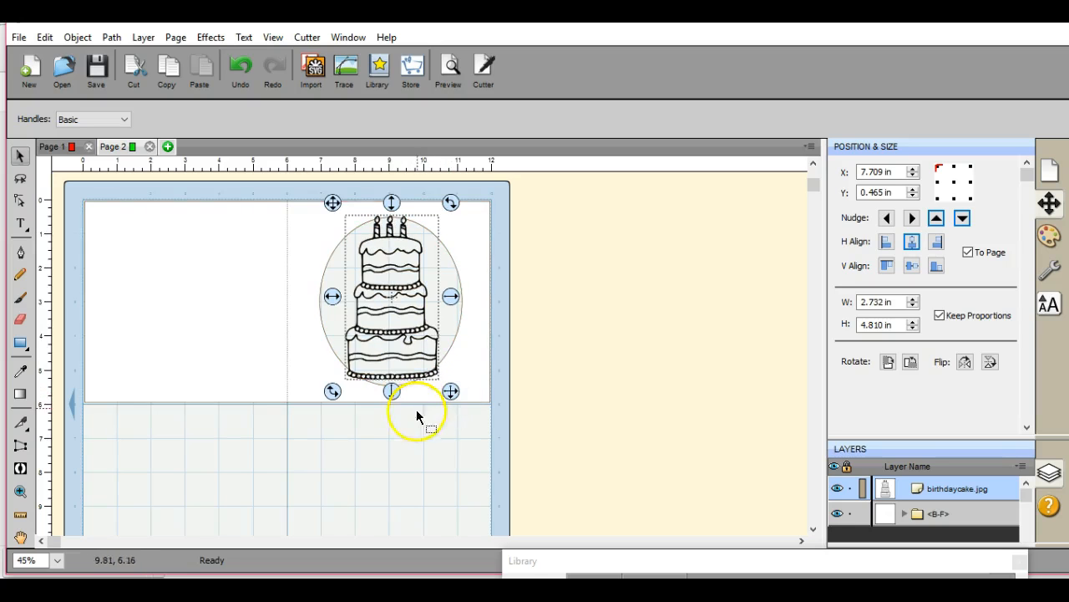
{"action": "left_click", "coordinate": [402, 486]}
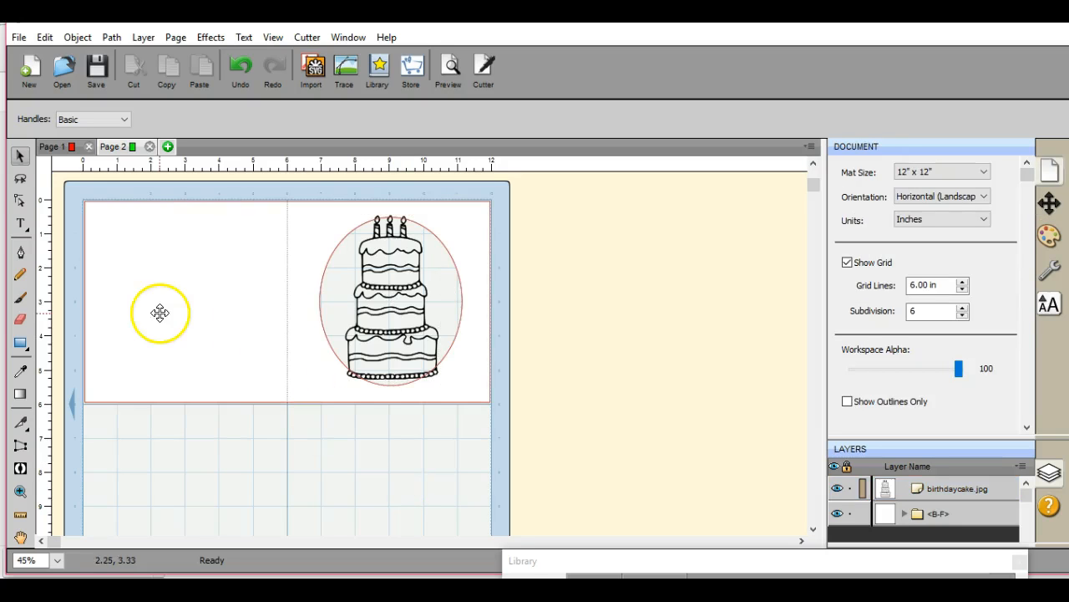
Select the cake and the card together and combine them with Union
{"action": "left_click_drag", "start_coordinate": [72, 185], "coordinate": [546, 449]}
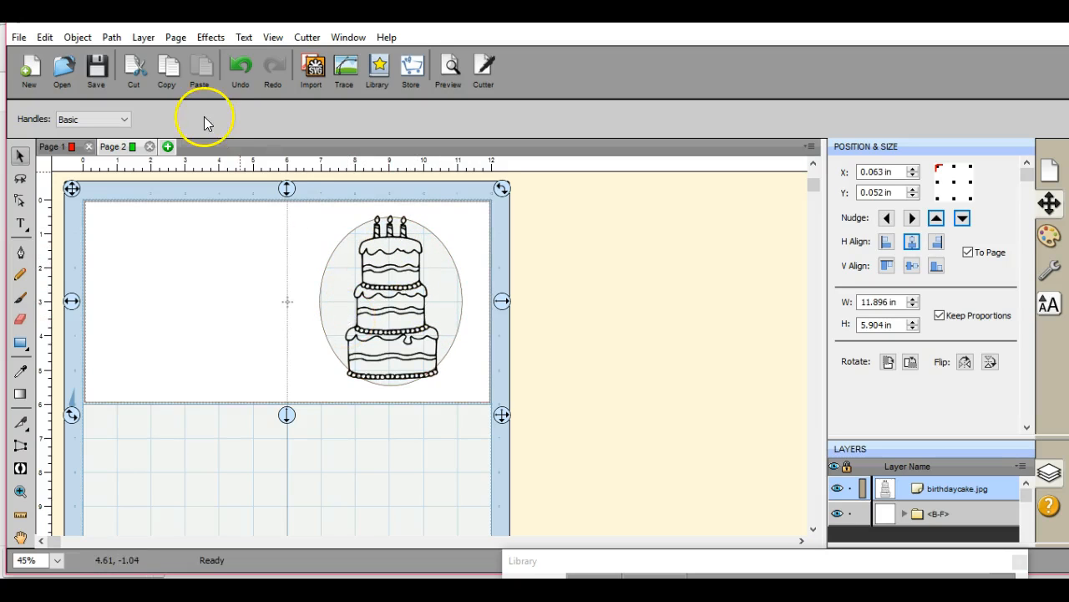
{"action": "left_click", "coordinate": [112, 40]}
{"action": "left_click", "coordinate": [138, 53]}
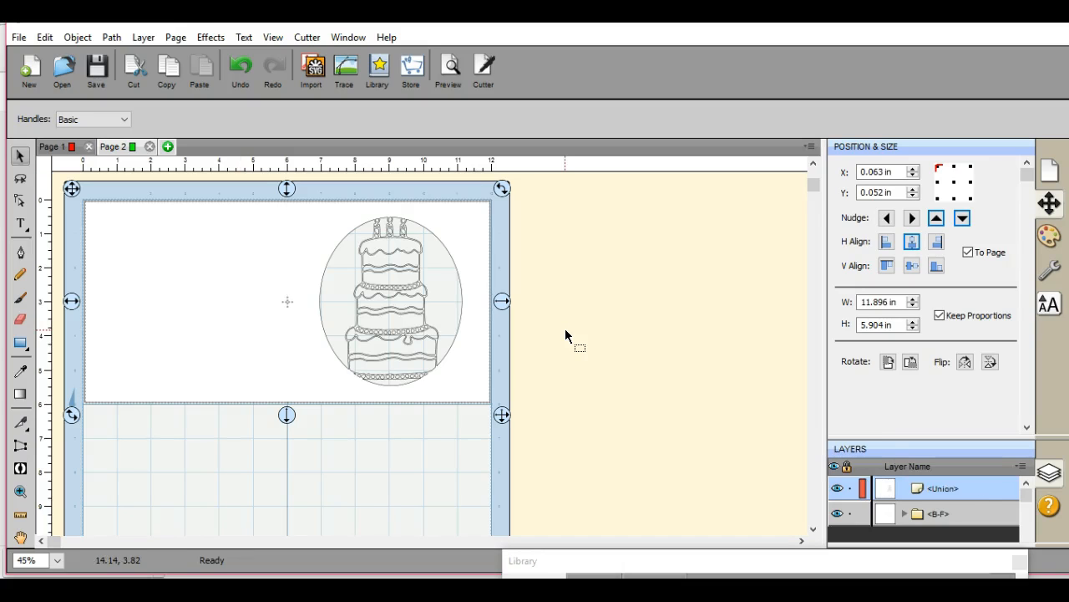
Preview the cut lines and examine at 100% zoom where the cake's base and candles meet the oval's edge
{"action": "left_click", "coordinate": [451, 70]}
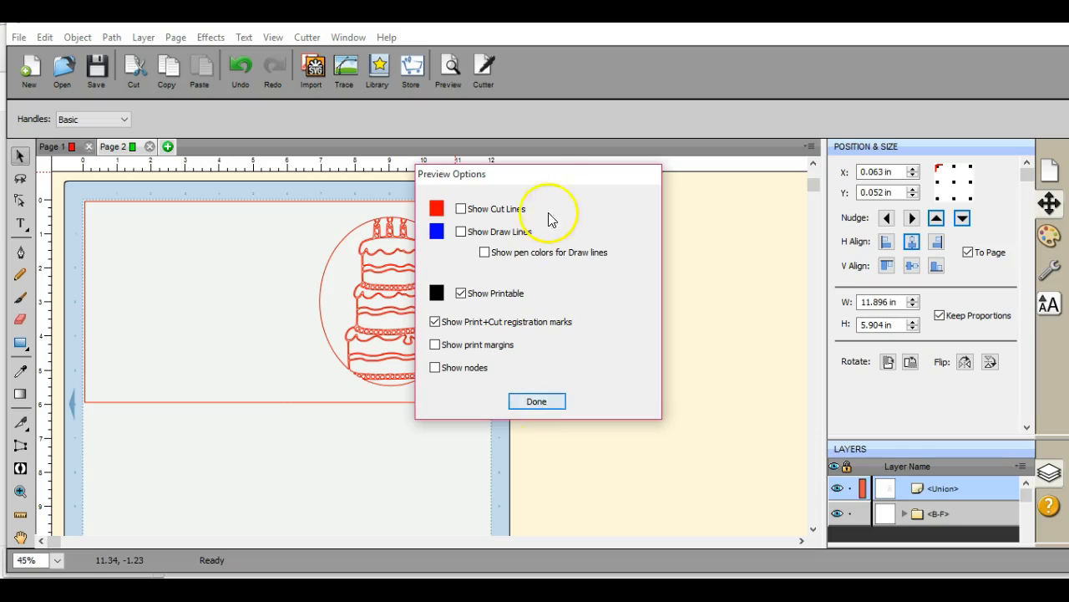
{"action": "left_click_drag", "start_coordinate": [566, 182], "coordinate": [772, 187]}
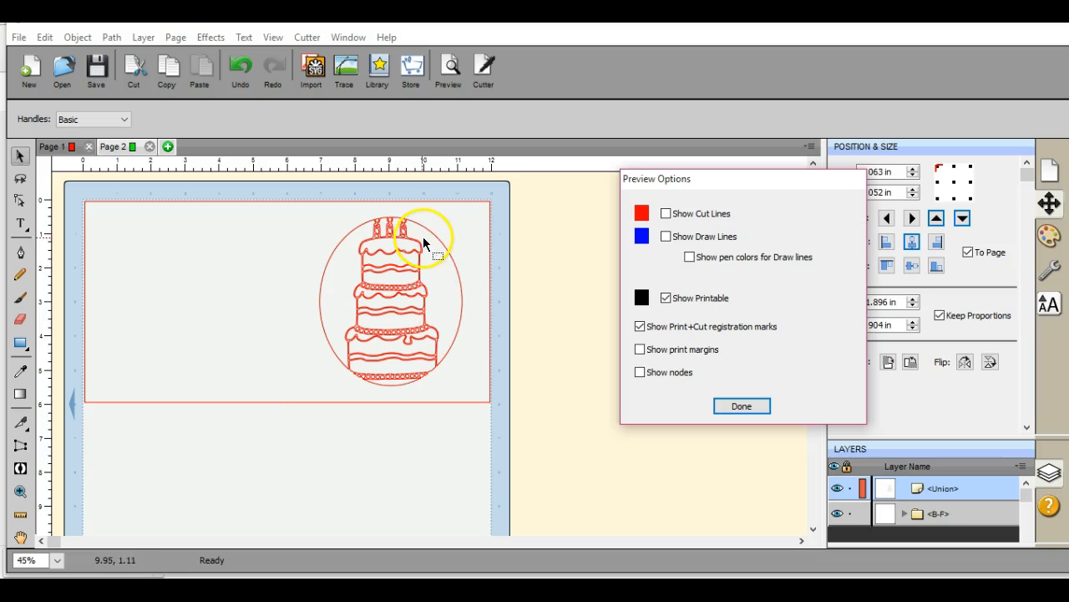
{"action": "left_click", "coordinate": [59, 561]}
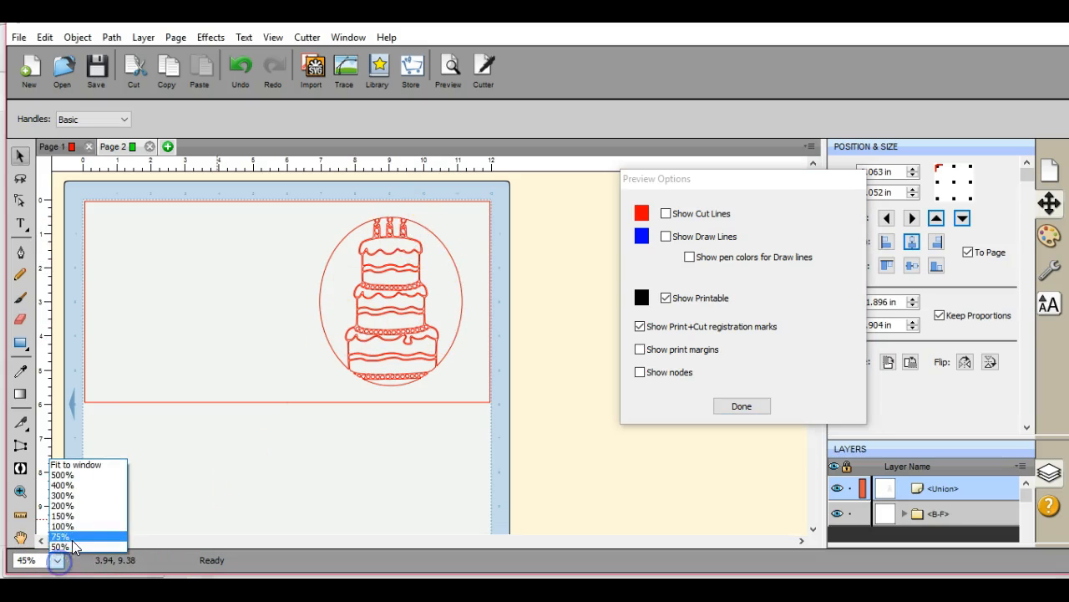
{"action": "left_click", "coordinate": [73, 528]}
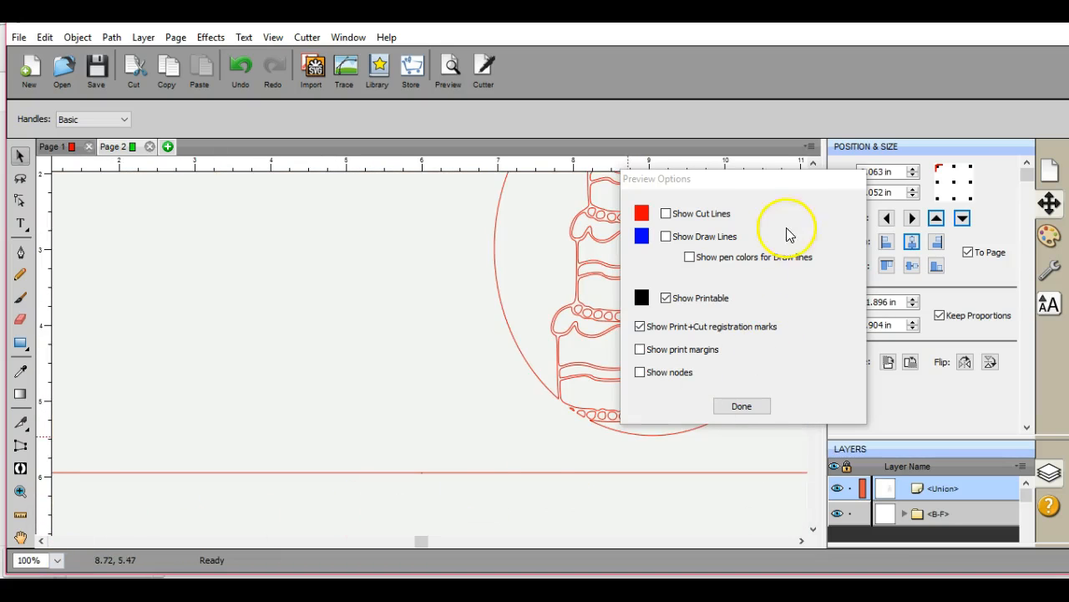
{"action": "left_click_drag", "start_coordinate": [802, 192], "coordinate": [338, 234]}
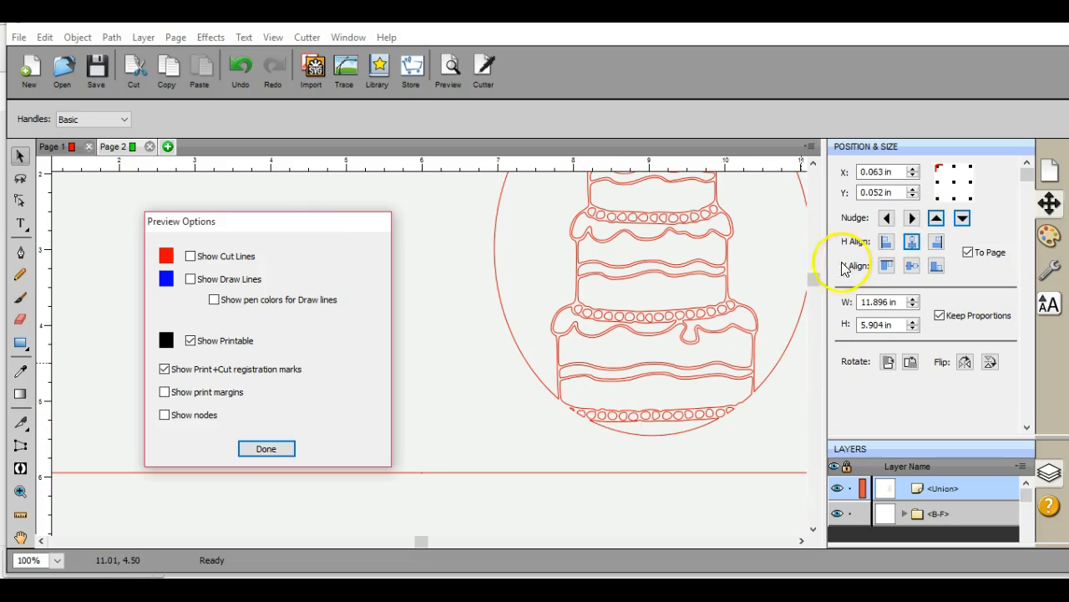
{"action": "left_click", "coordinate": [815, 284]}
{"action": "left_click_drag", "start_coordinate": [815, 284], "coordinate": [816, 202]}
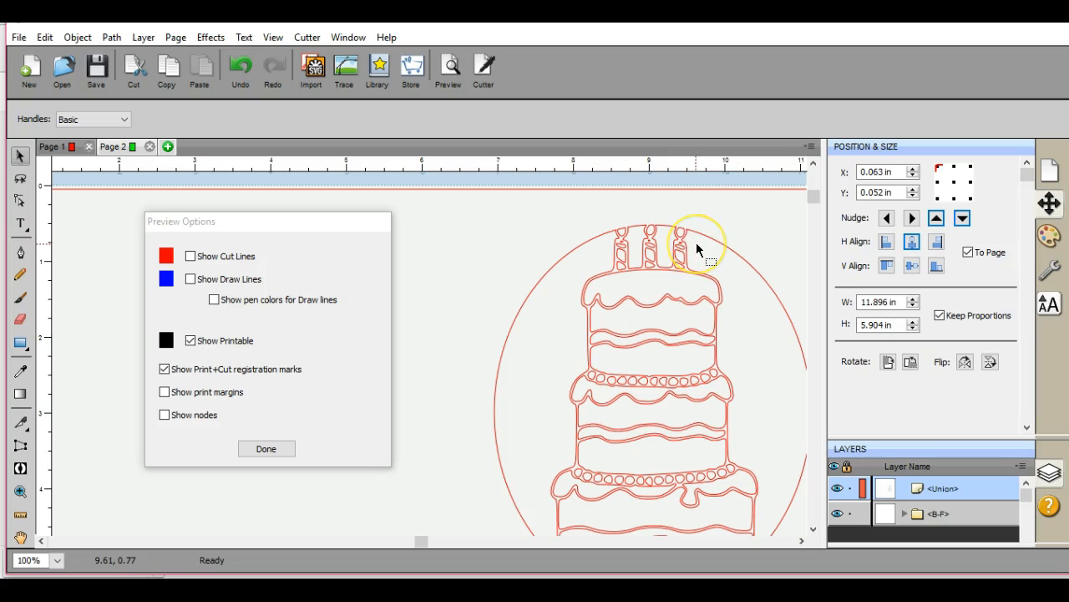
Close the cut preview and undo the union of the cake and card
{"action": "left_click", "coordinate": [265, 451]}
{"action": "left_click", "coordinate": [265, 452]}
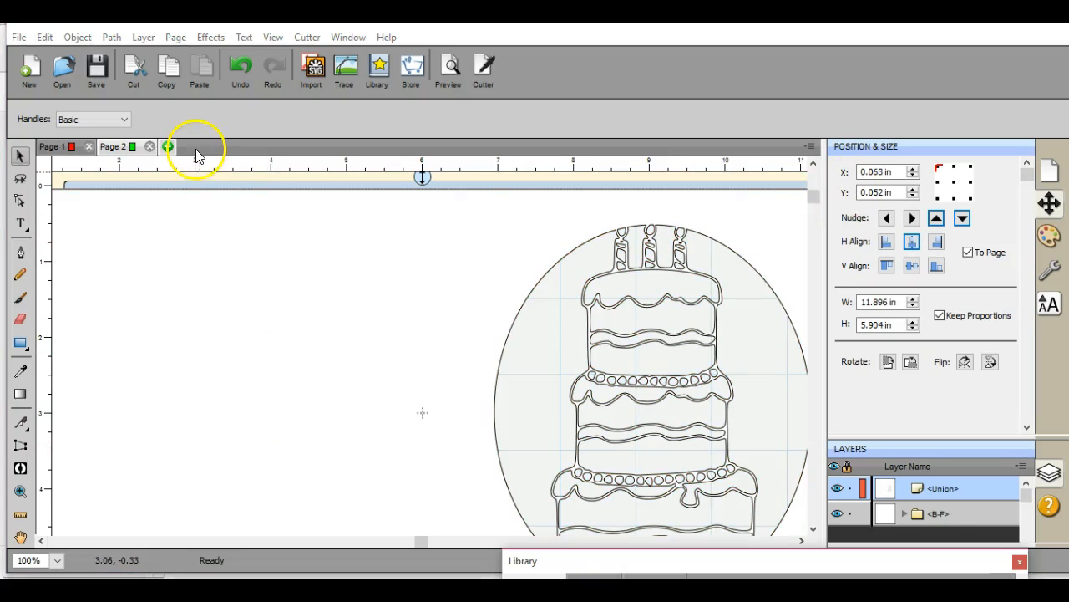
{"action": "left_click", "coordinate": [240, 74]}
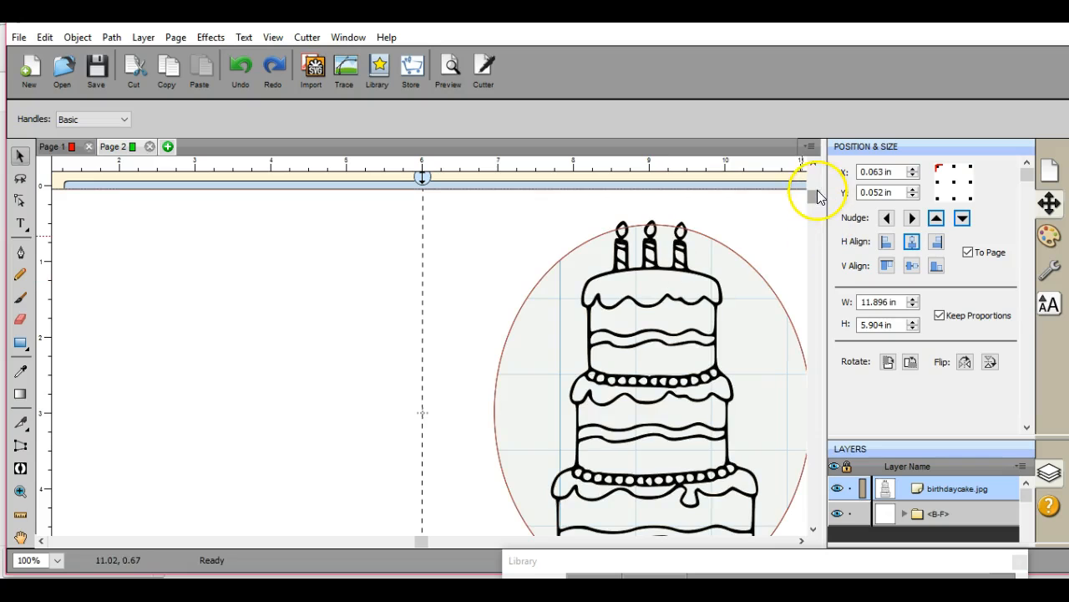
Fill in the three candle flames on top of the cake with the Brush tool at a size of 0.100 in
{"action": "left_click", "coordinate": [20, 297]}
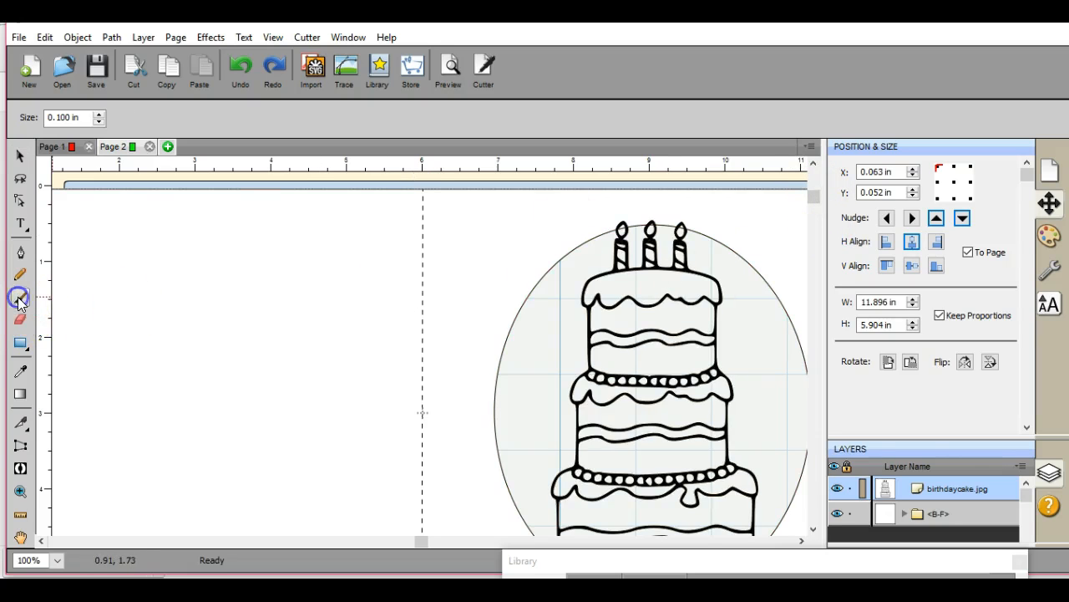
{"action": "left_click", "coordinate": [623, 228]}
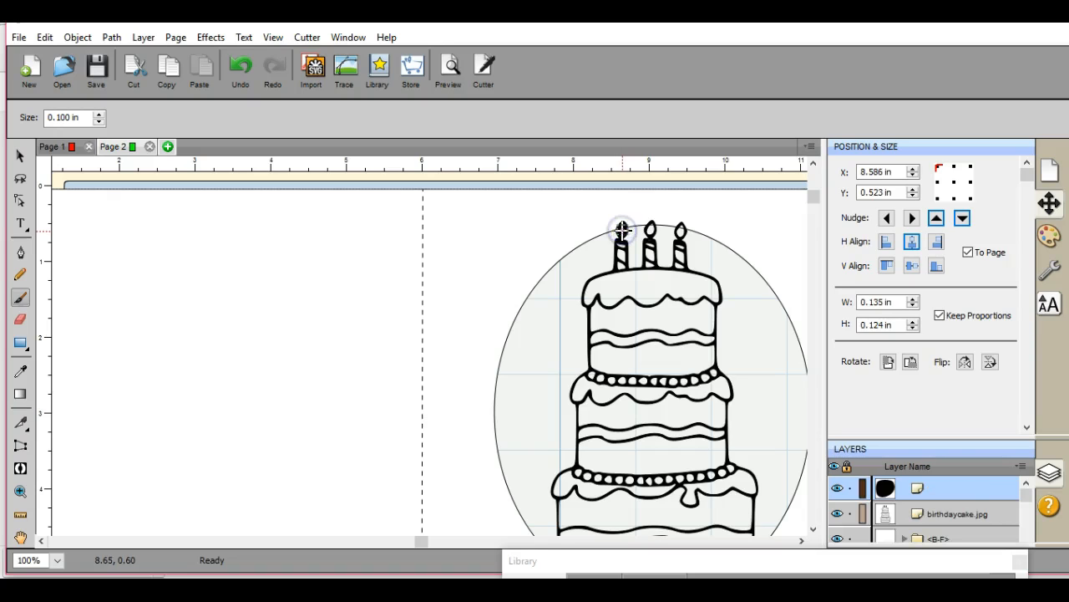
{"action": "left_click", "coordinate": [623, 229]}
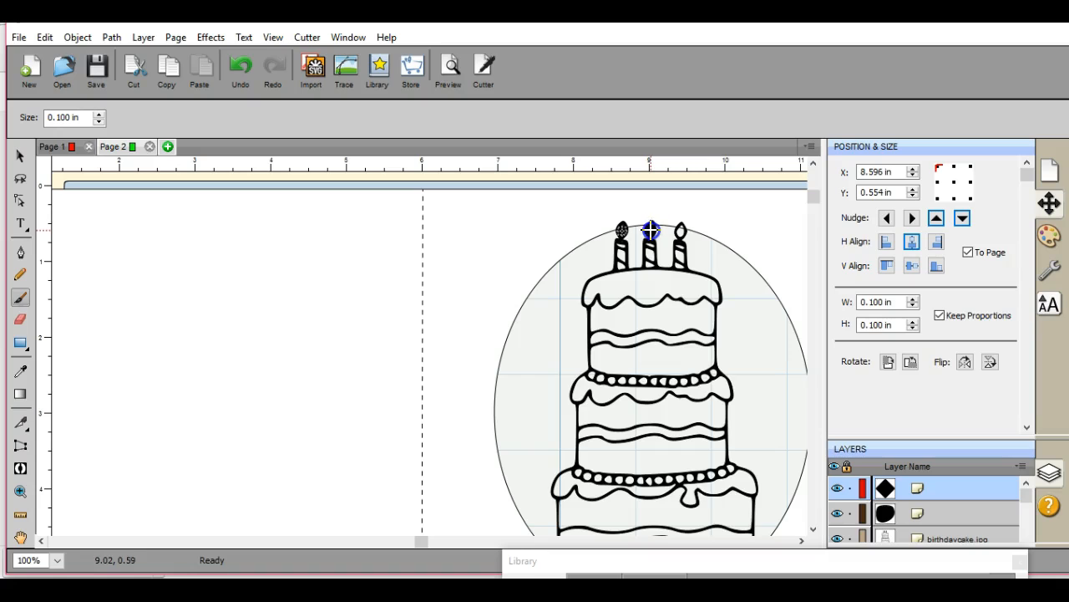
{"action": "left_click", "coordinate": [650, 229]}
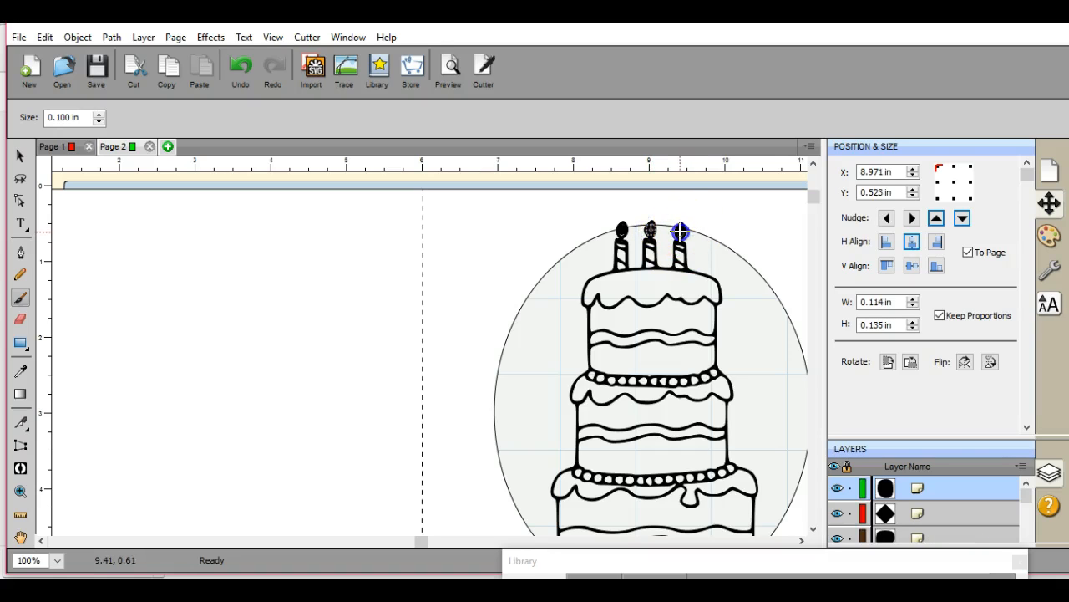
{"action": "left_click", "coordinate": [681, 231]}
{"action": "left_click", "coordinate": [622, 228]}
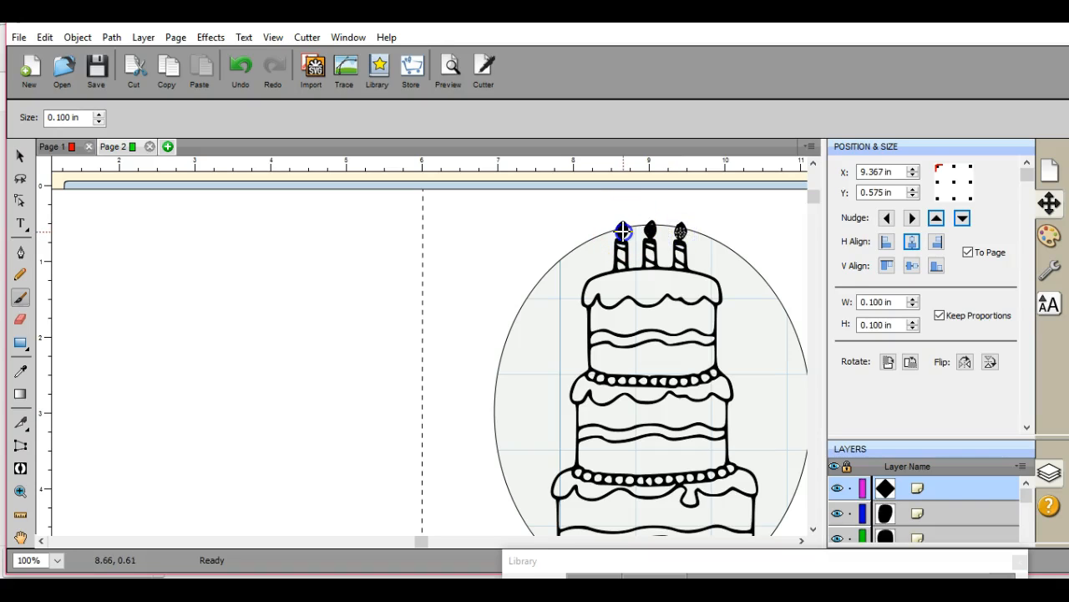
{"action": "left_click", "coordinate": [651, 228]}
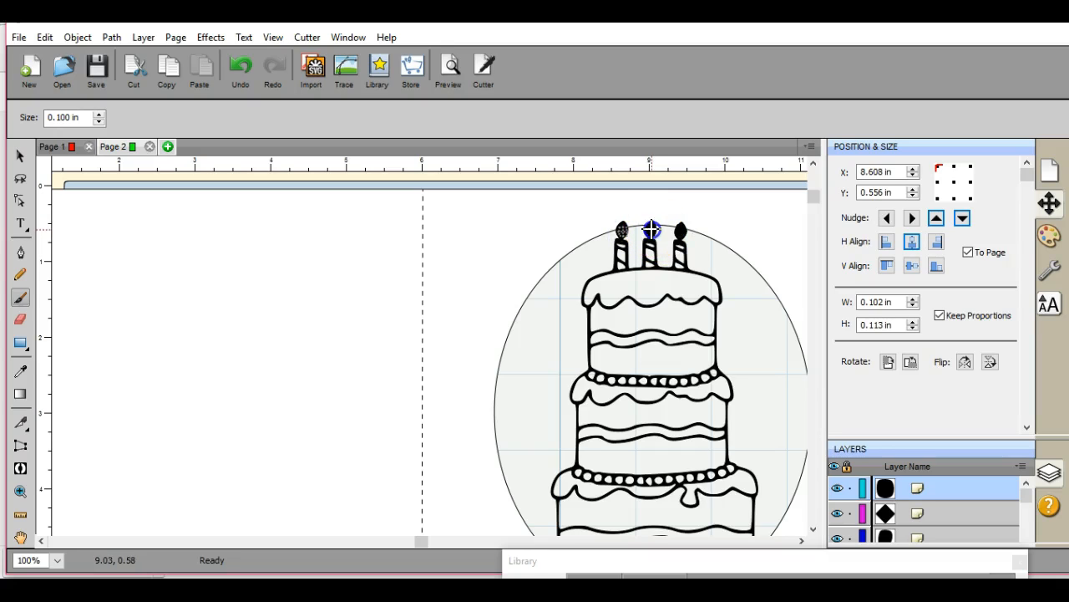
{"action": "left_click", "coordinate": [650, 231]}
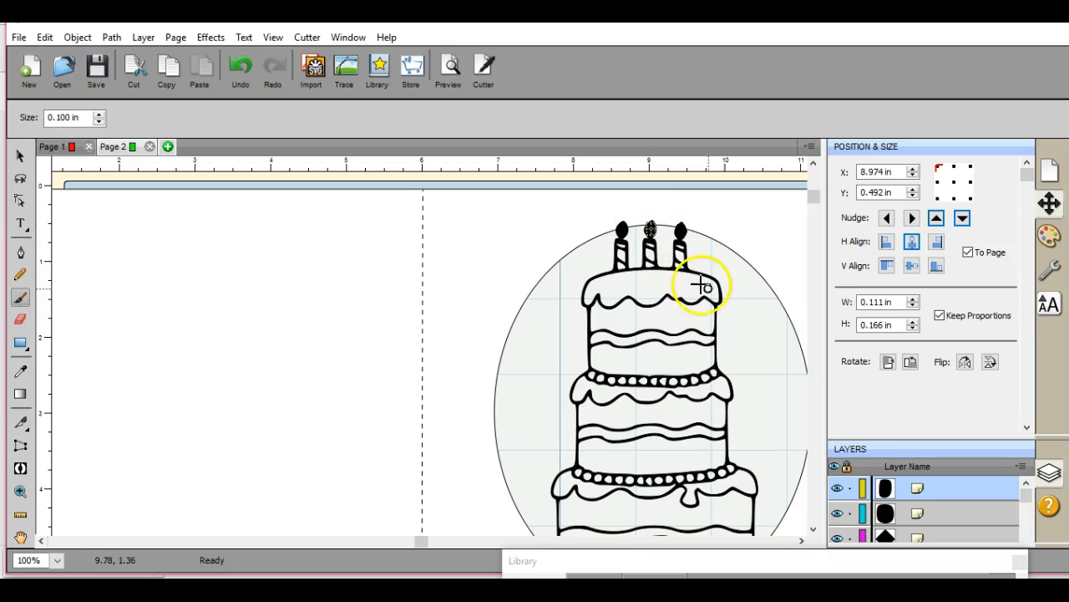
Paint over the beaded border along the cake's base with the Brush tool at 0.100 in to make it a solid band
{"action": "left_click_drag", "start_coordinate": [813, 198], "coordinate": [817, 289]}
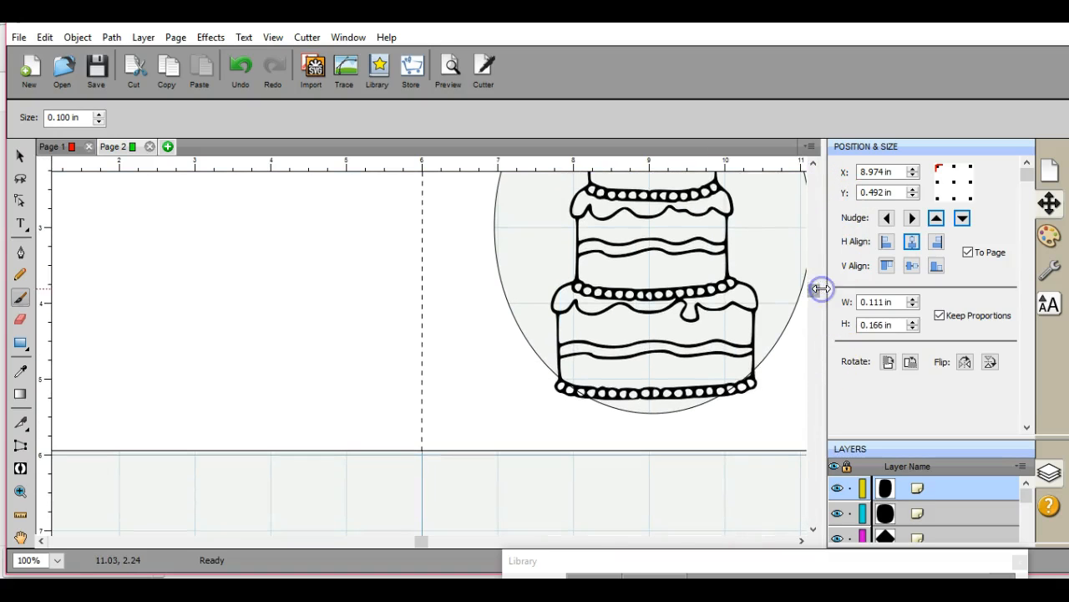
{"action": "left_click", "coordinate": [751, 382]}
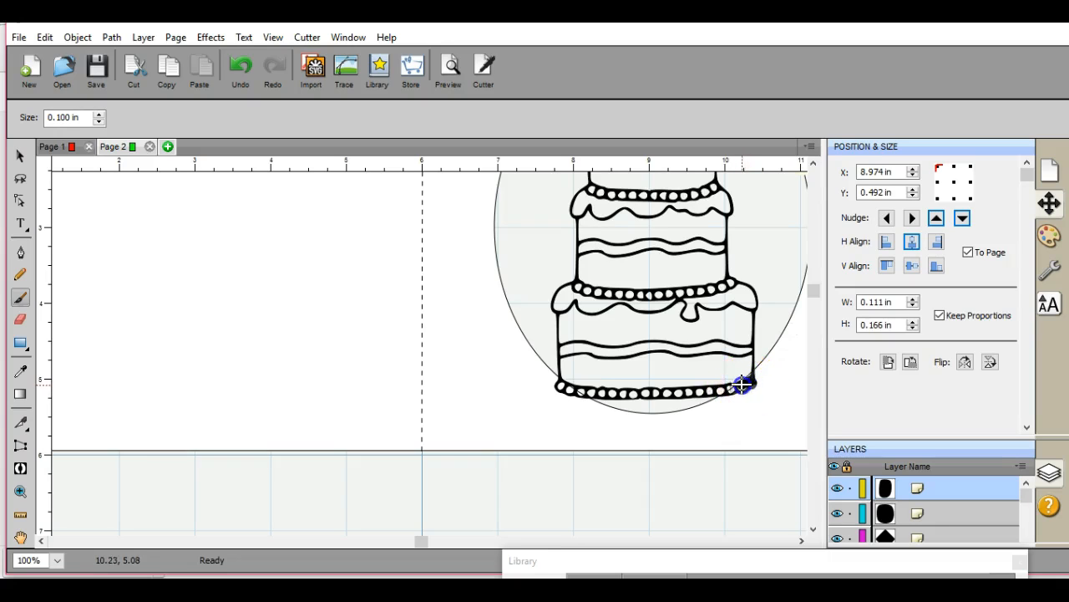
{"action": "left_click_drag", "start_coordinate": [739, 384], "coordinate": [697, 389]}
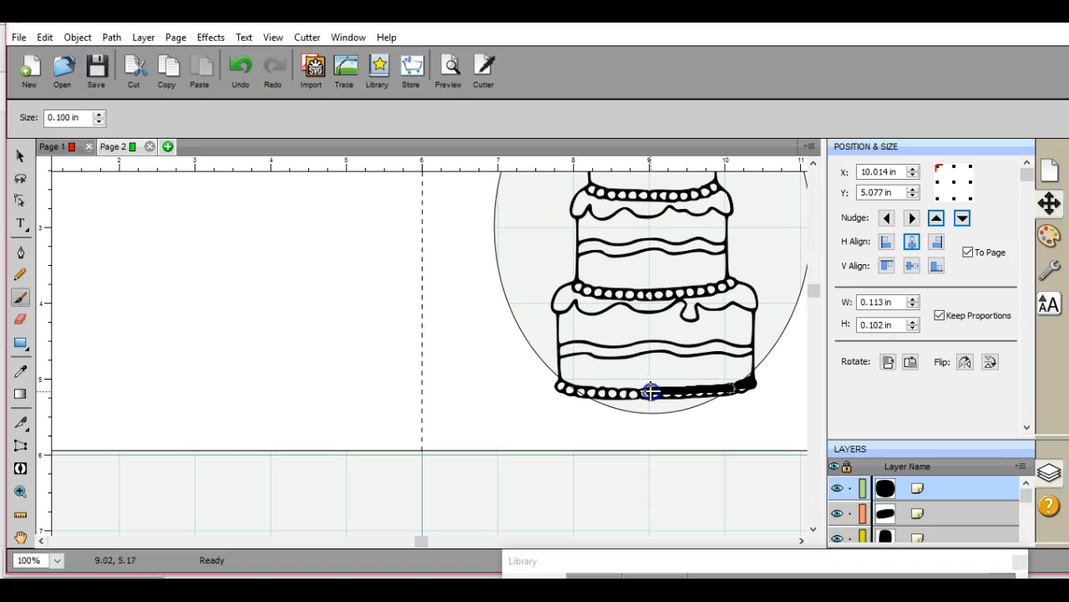
{"action": "left_click_drag", "start_coordinate": [638, 391], "coordinate": [590, 391]}
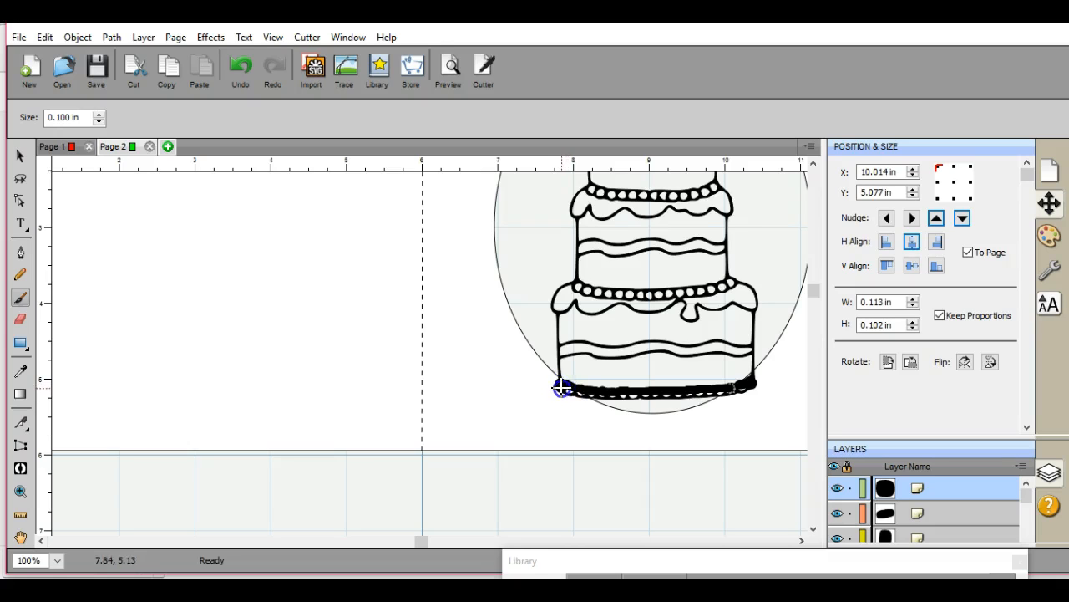
{"action": "left_click_drag", "start_coordinate": [559, 386], "coordinate": [583, 392]}
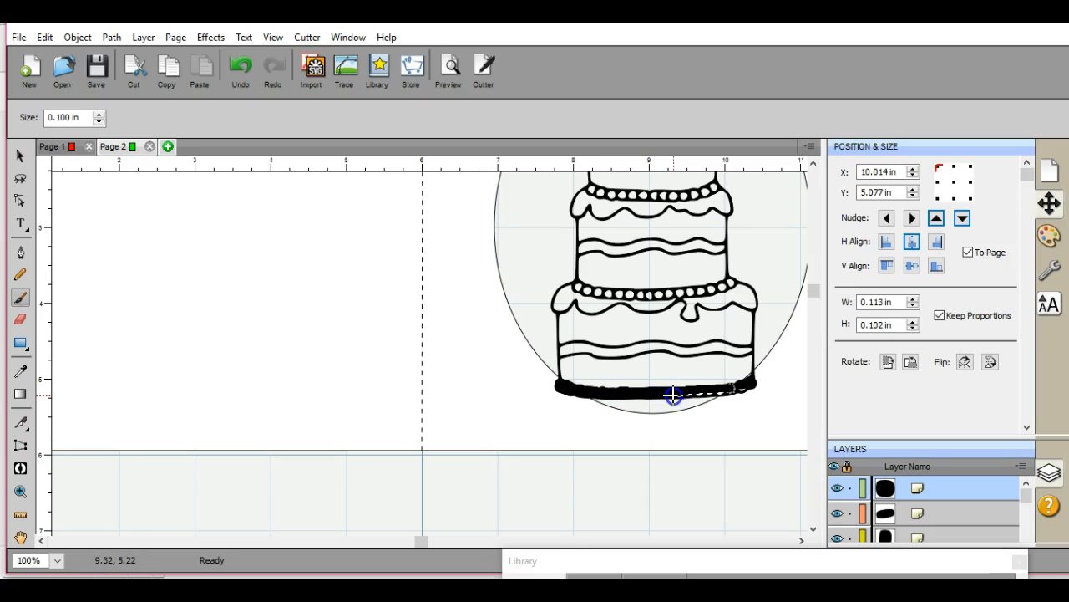
{"action": "left_click_drag", "start_coordinate": [673, 394], "coordinate": [753, 386]}
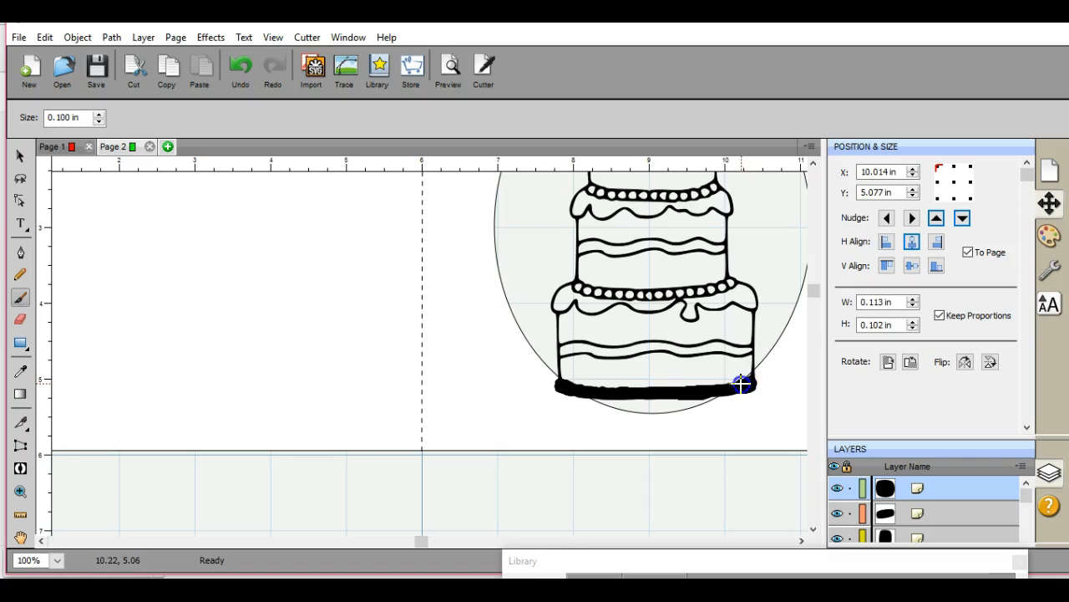
{"action": "left_click_drag", "start_coordinate": [725, 389], "coordinate": [725, 389]}
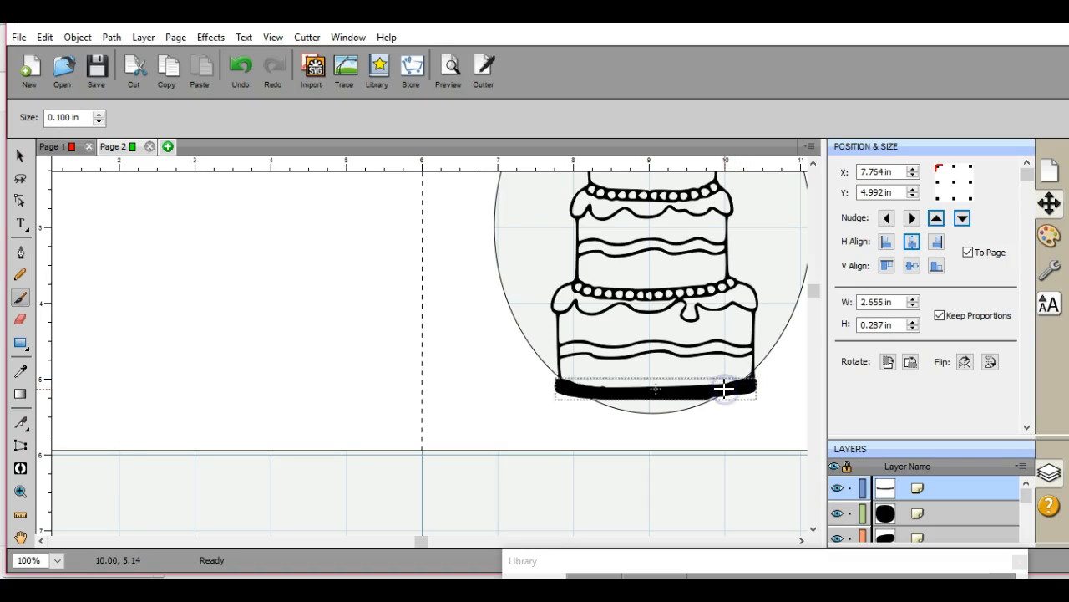
Select the cake together with all its brush strokes at 50% zoom and combine them with Union
{"action": "left_click_drag", "start_coordinate": [814, 292], "coordinate": [816, 200]}
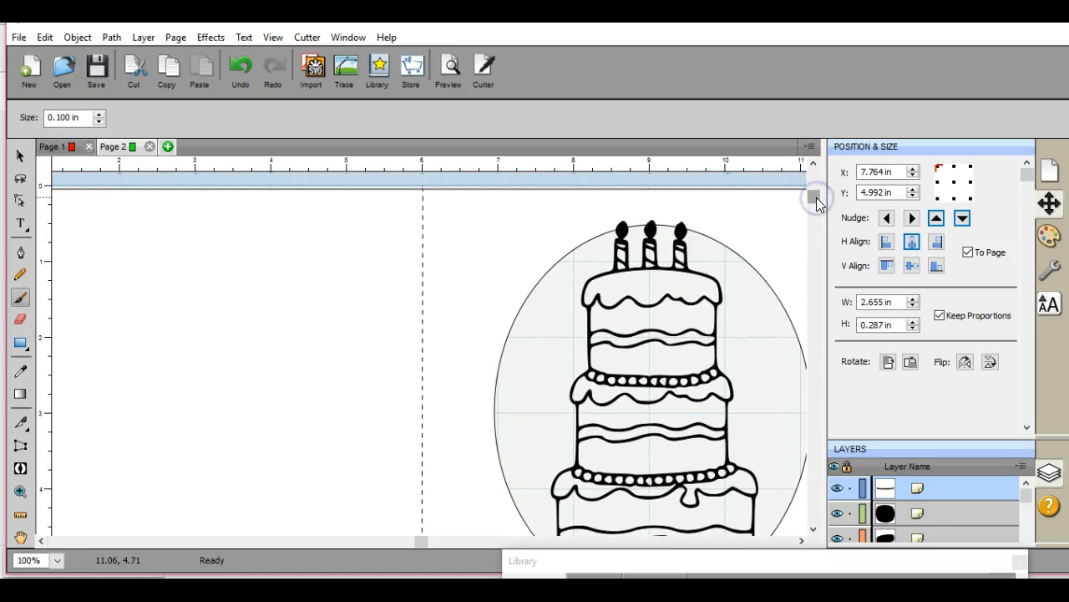
{"action": "left_click", "coordinate": [18, 160]}
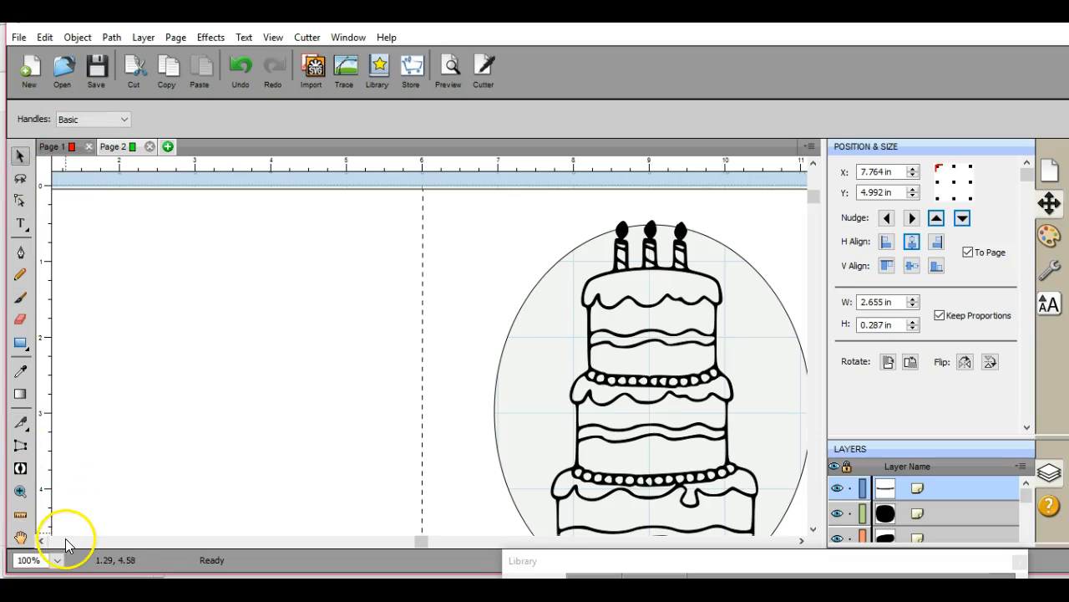
{"action": "left_click", "coordinate": [57, 561]}
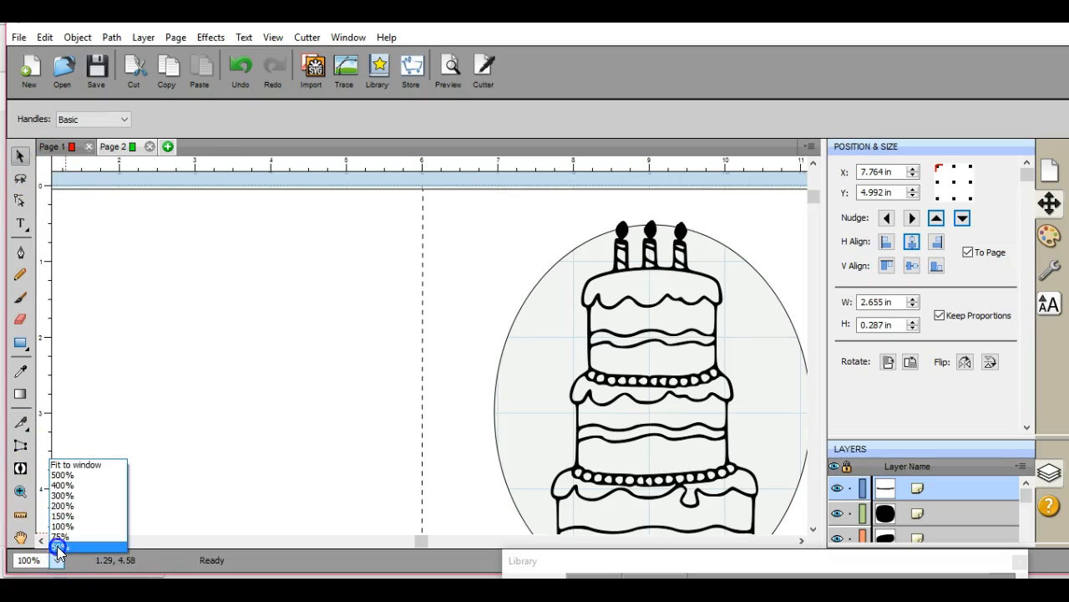
{"action": "left_click", "coordinate": [56, 546]}
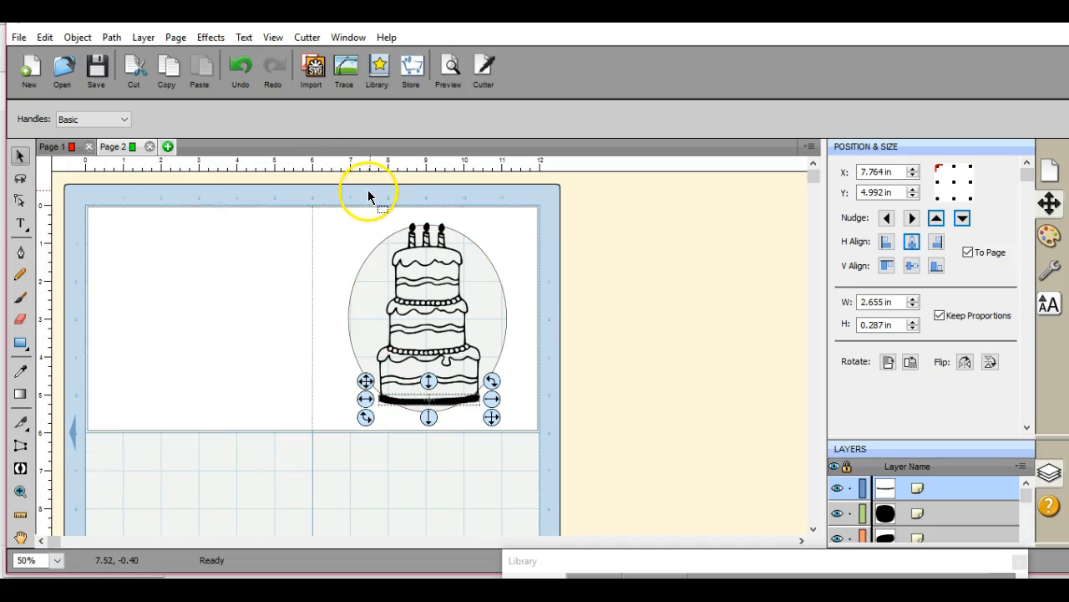
{"action": "left_click_drag", "start_coordinate": [373, 186], "coordinate": [498, 480]}
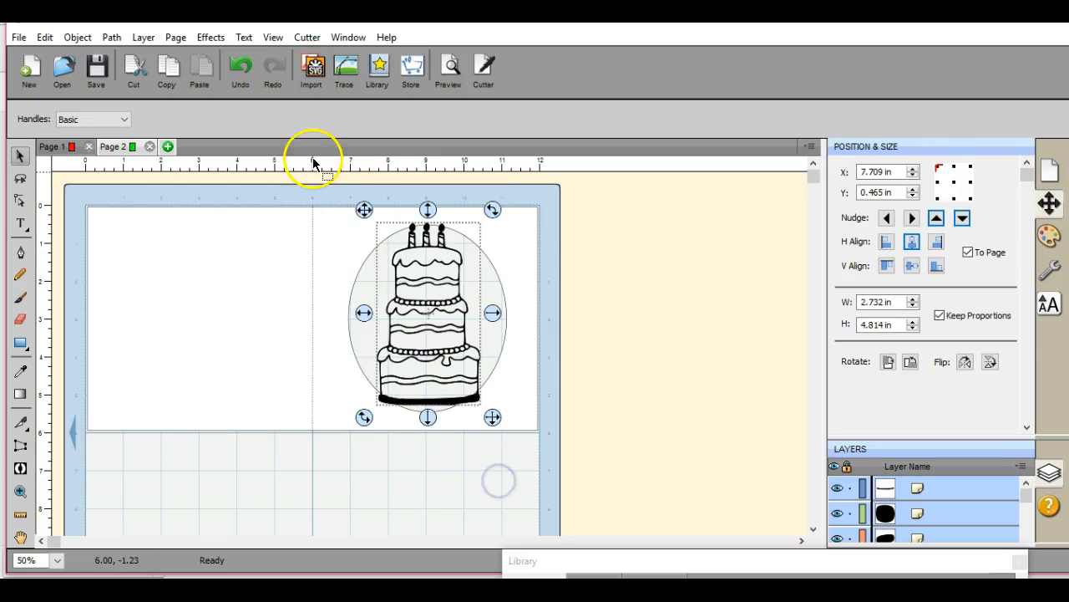
{"action": "left_click", "coordinate": [111, 38]}
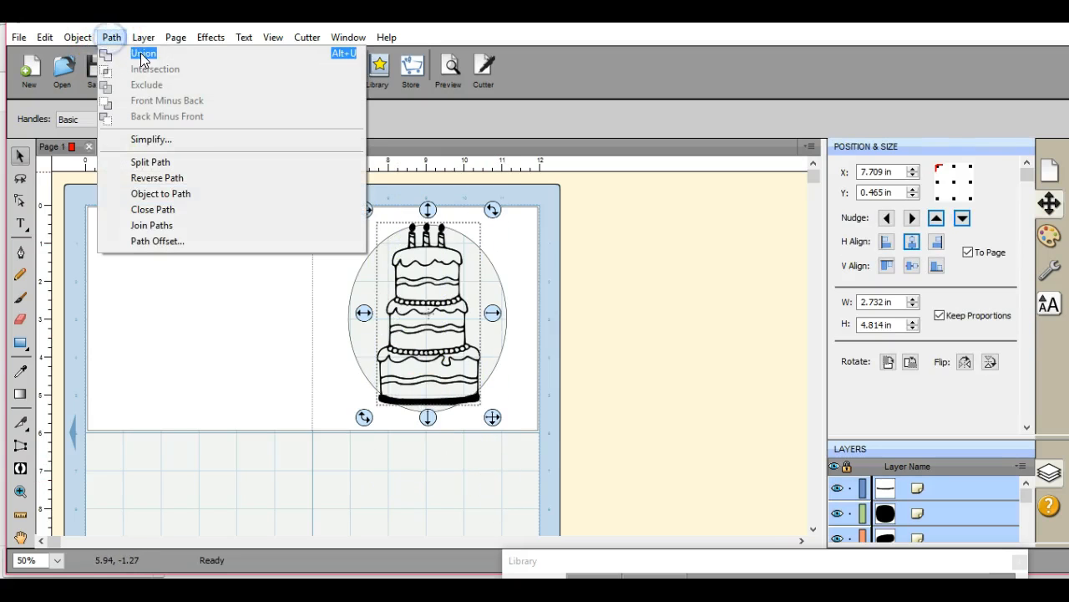
{"action": "left_click", "coordinate": [140, 60]}
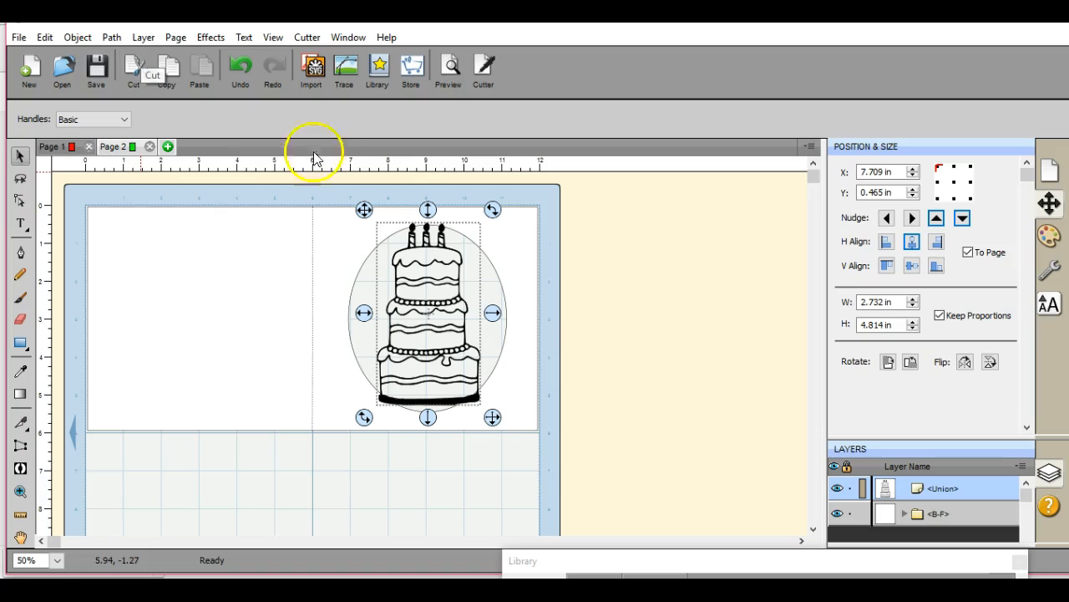
Select the merged cake and the card together and combine them with Union
{"action": "left_click", "coordinate": [410, 265]}
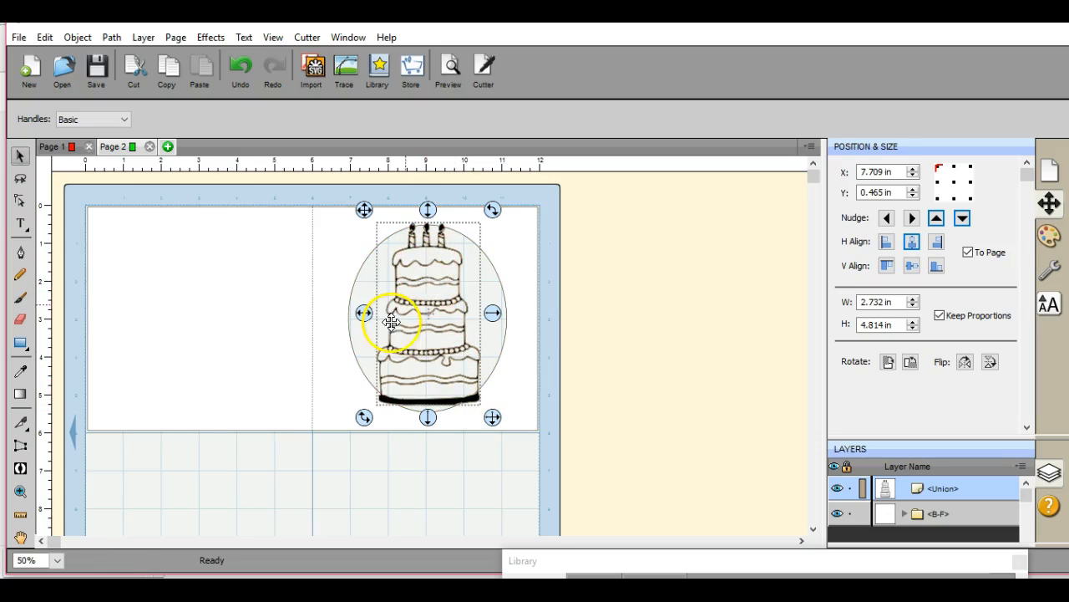
{"action": "left_click", "coordinate": [75, 191]}
{"action": "left_click_drag", "start_coordinate": [76, 190], "coordinate": [576, 484]}
{"action": "left_click", "coordinate": [114, 39]}
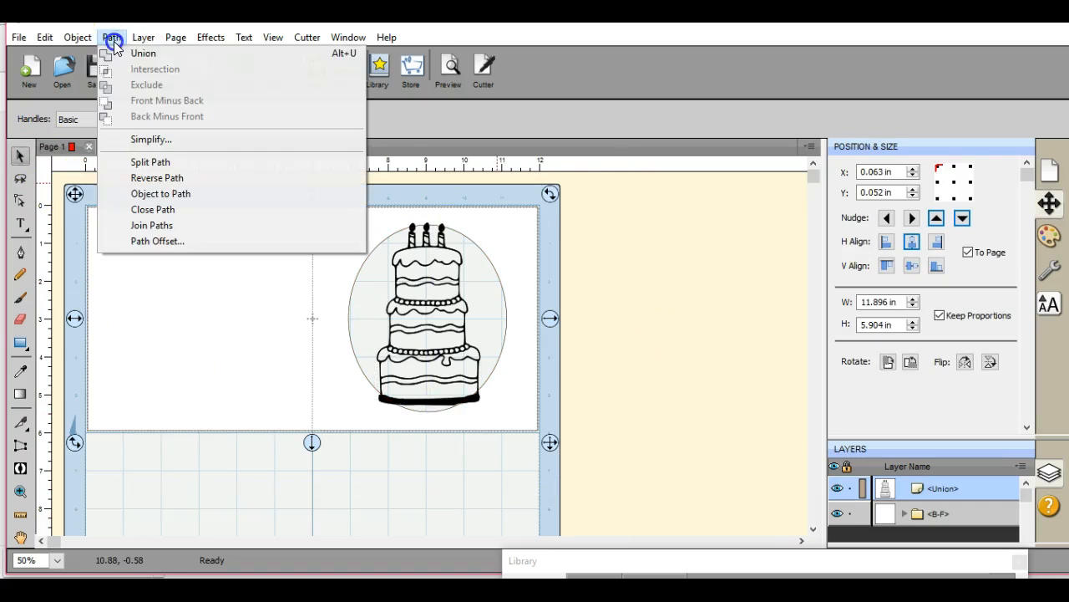
{"action": "left_click", "coordinate": [132, 53]}
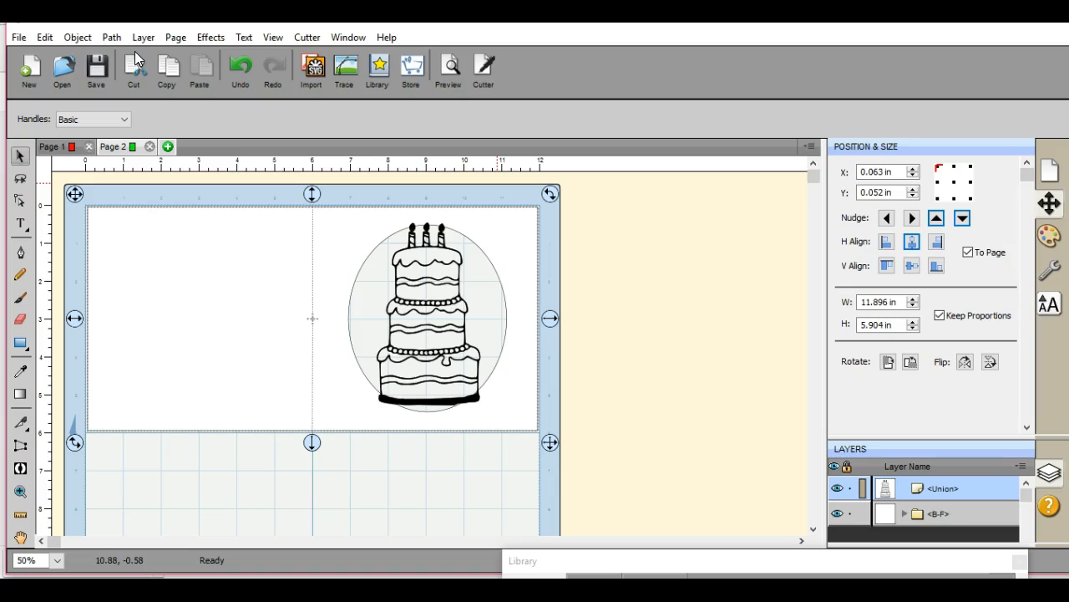
{"action": "left_click", "coordinate": [134, 51]}
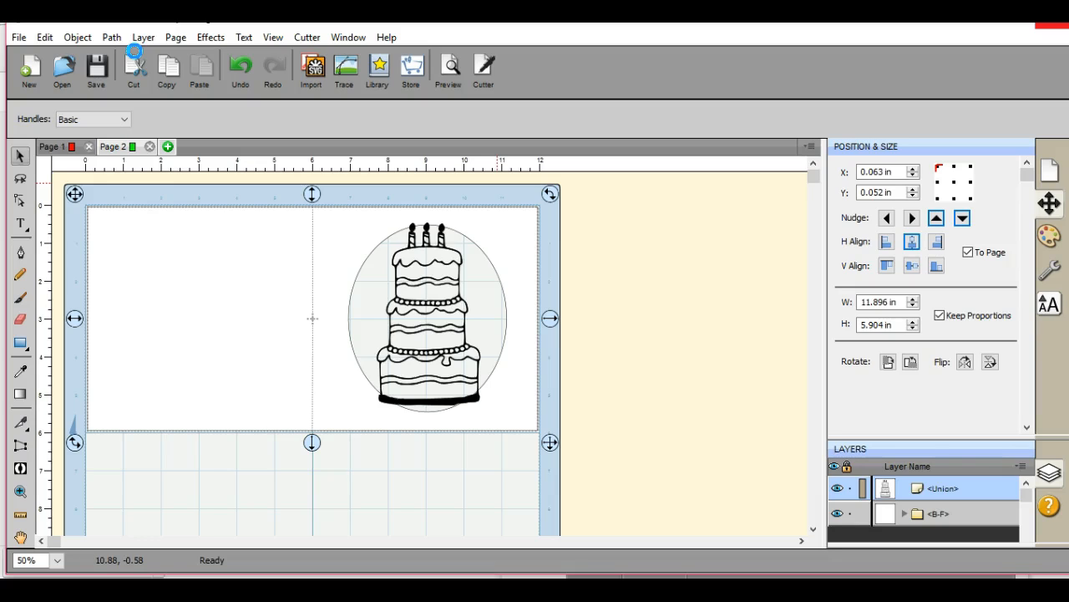
{"action": "left_click", "coordinate": [135, 54]}
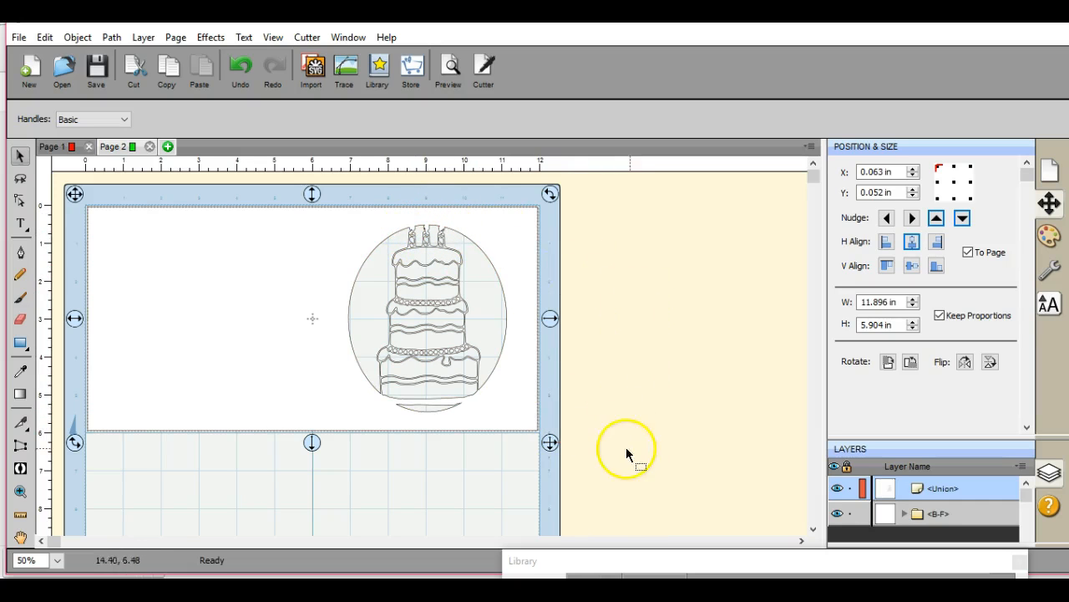
Examine the cake's base and candles against the oval's edge at 100% zoom, and undo the union with the card
{"action": "left_click", "coordinate": [52, 563]}
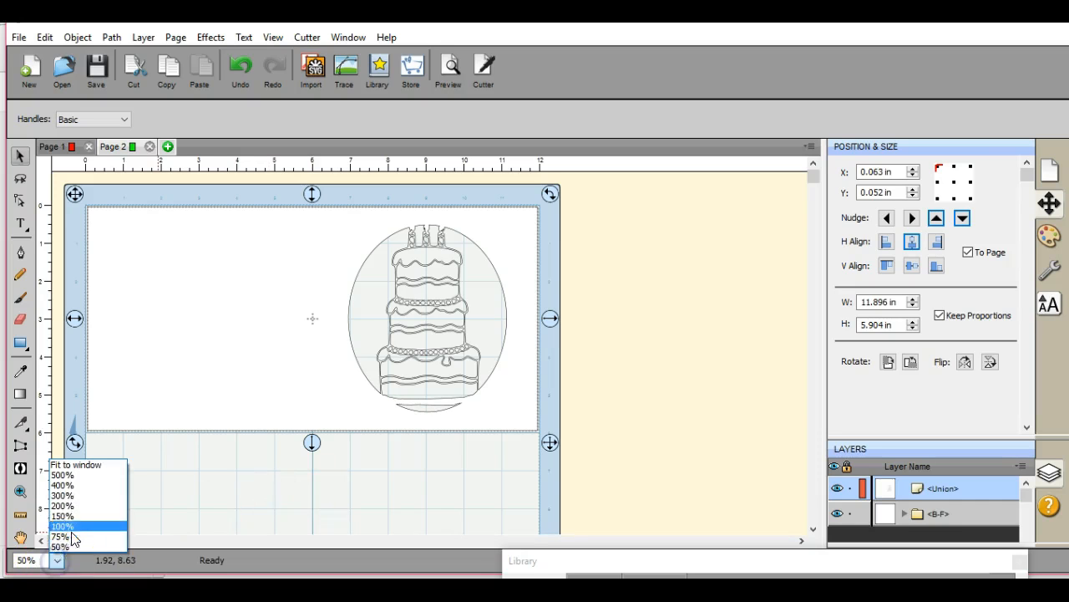
{"action": "left_click", "coordinate": [74, 527]}
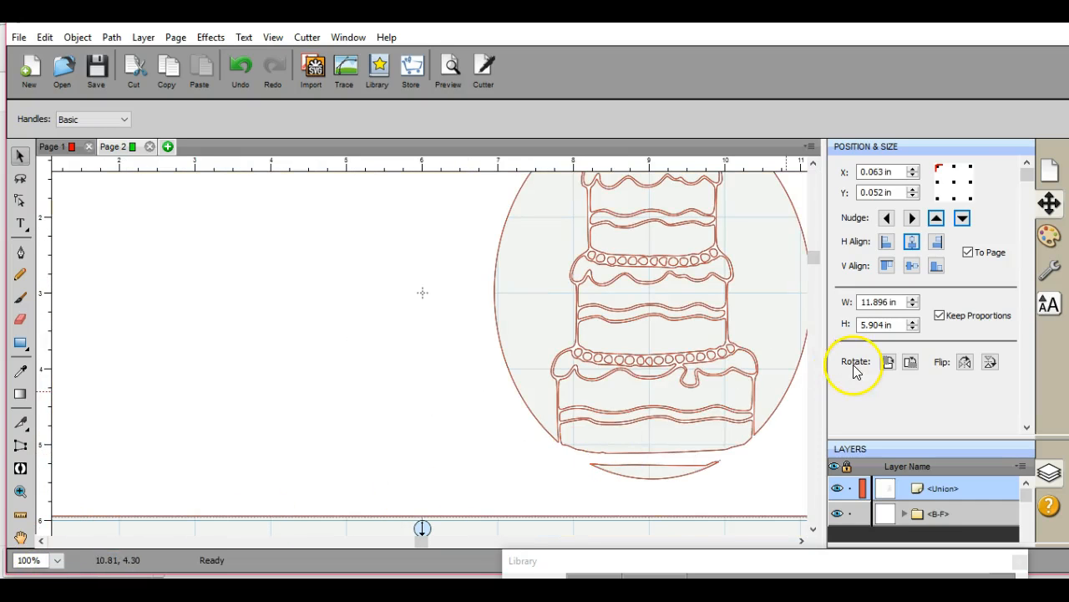
{"action": "left_click_drag", "start_coordinate": [815, 259], "coordinate": [824, 228]}
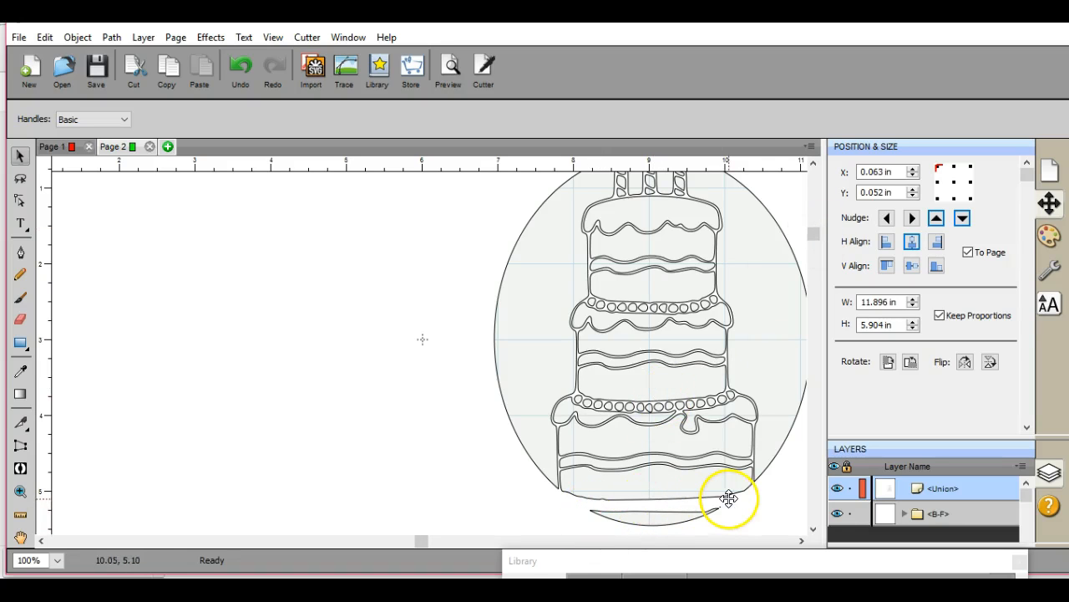
{"action": "left_click", "coordinate": [818, 240]}
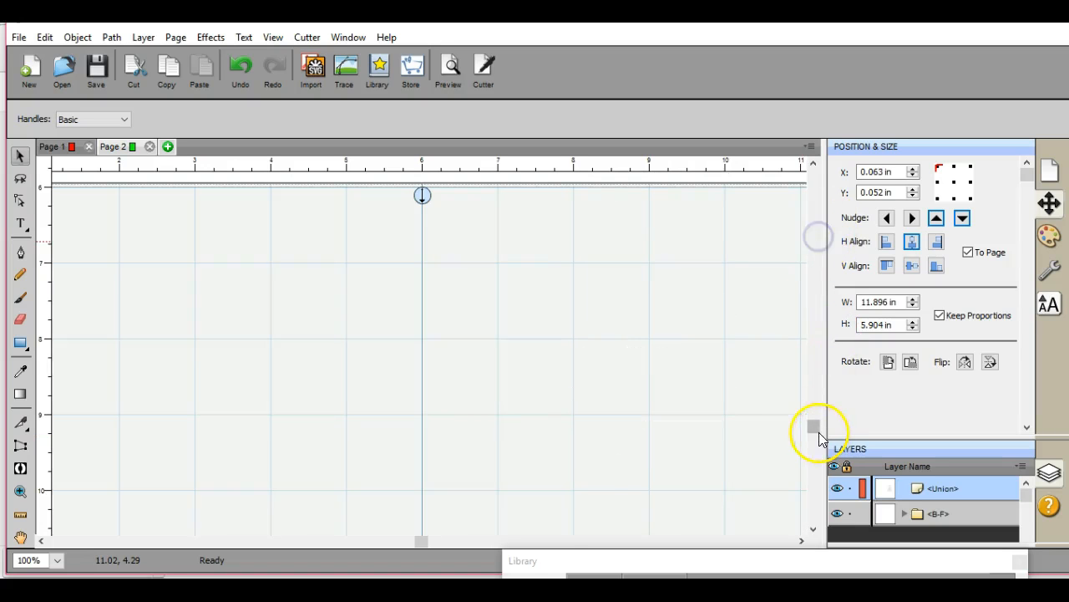
{"action": "scroll", "coordinate": [812, 425], "scroll_direction": "up", "scroll_amount": 6}
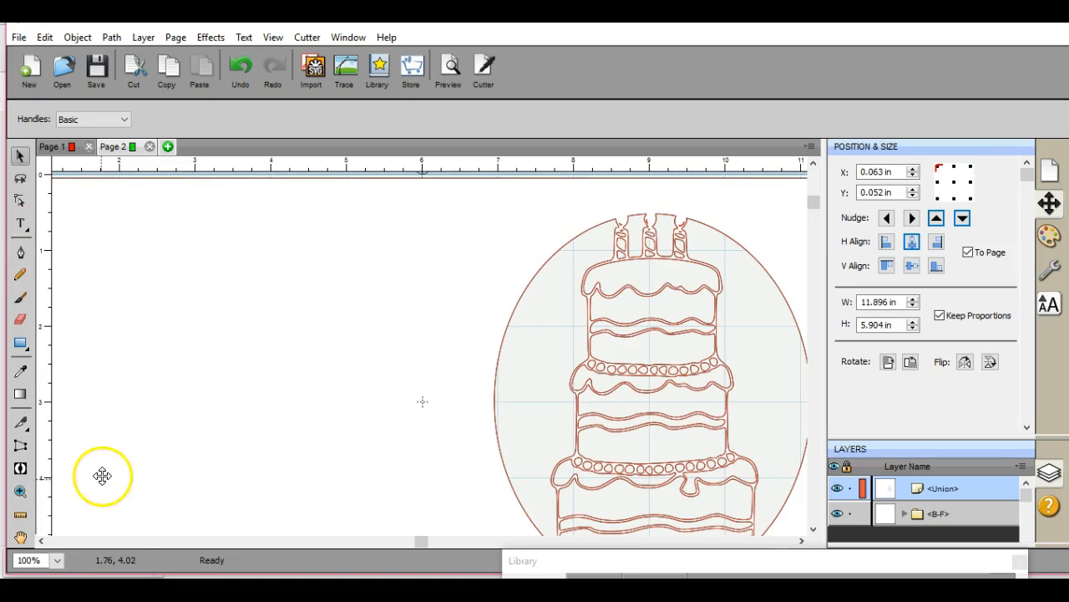
{"action": "left_click", "coordinate": [58, 561]}
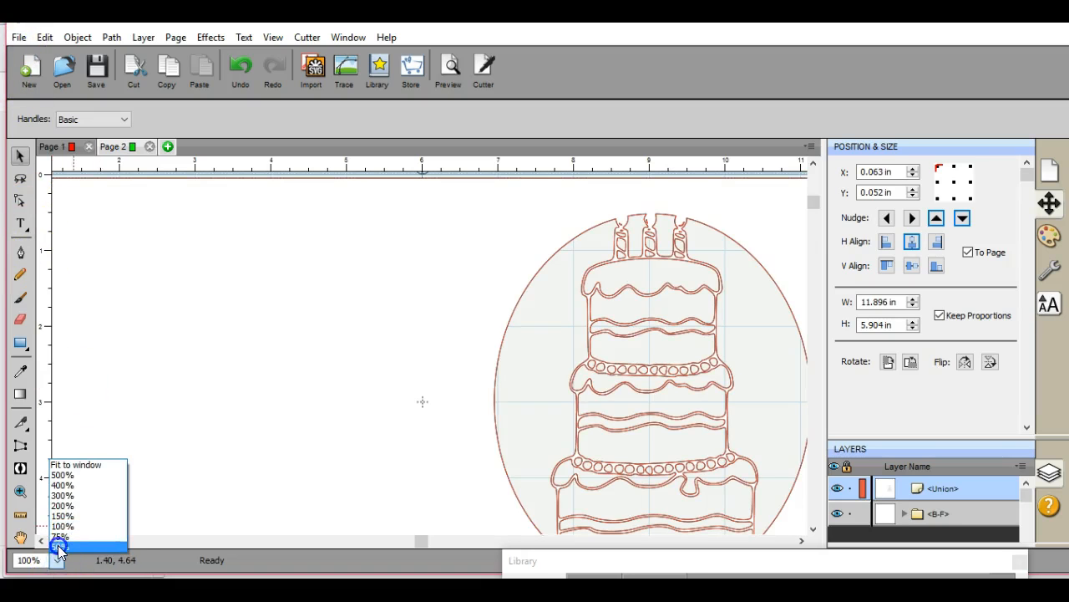
{"action": "left_click", "coordinate": [57, 545]}
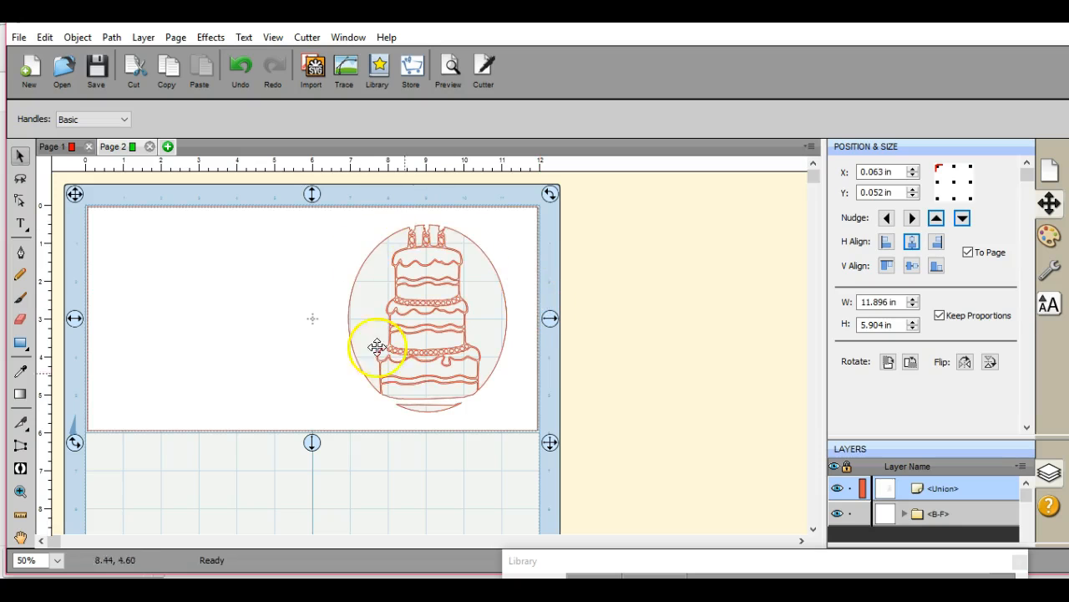
{"action": "left_click", "coordinate": [247, 72]}
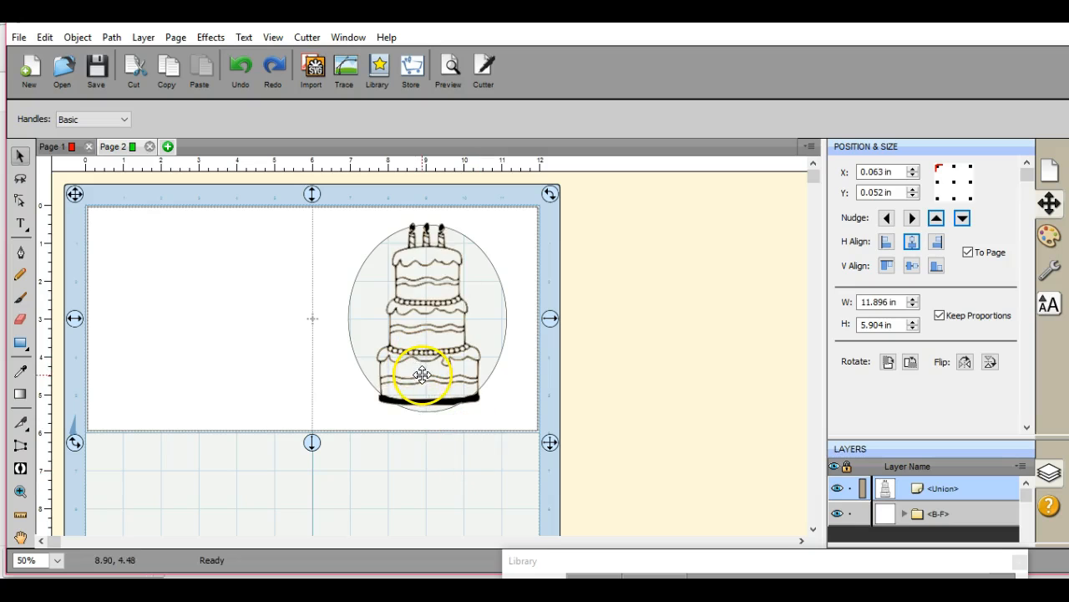
Duplicate the merged cake in two columns and one row, and place the copy below the card at about X 0.062 in, Y 6.569 in
{"action": "left_click", "coordinate": [449, 478]}
{"action": "left_click", "coordinate": [427, 402]}
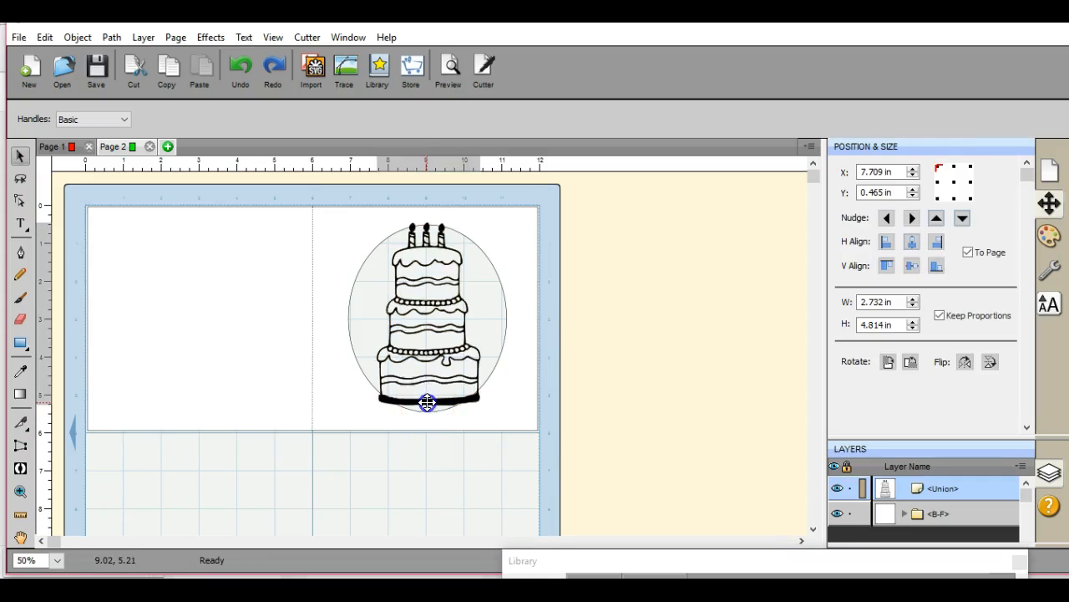
{"action": "left_click", "coordinate": [78, 38]}
{"action": "left_click", "coordinate": [175, 209]}
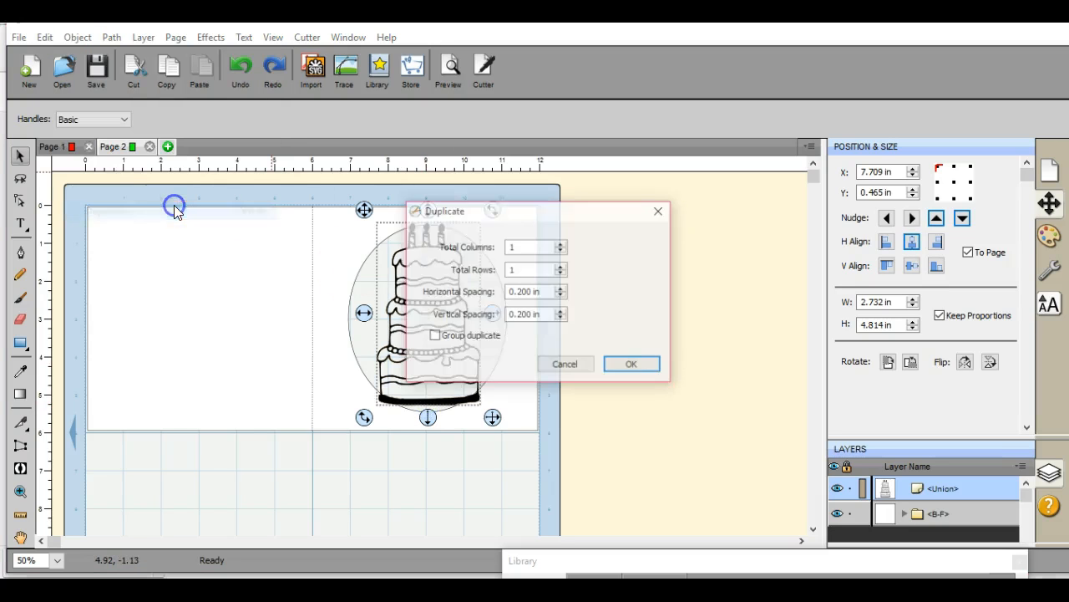
{"action": "left_click", "coordinate": [562, 244]}
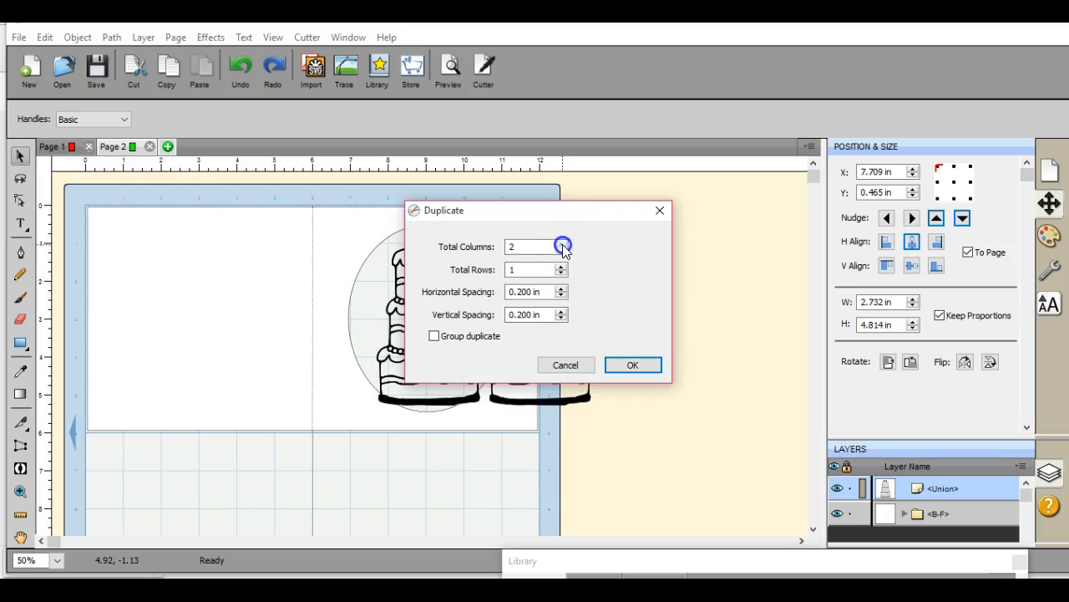
{"action": "left_click", "coordinate": [633, 365]}
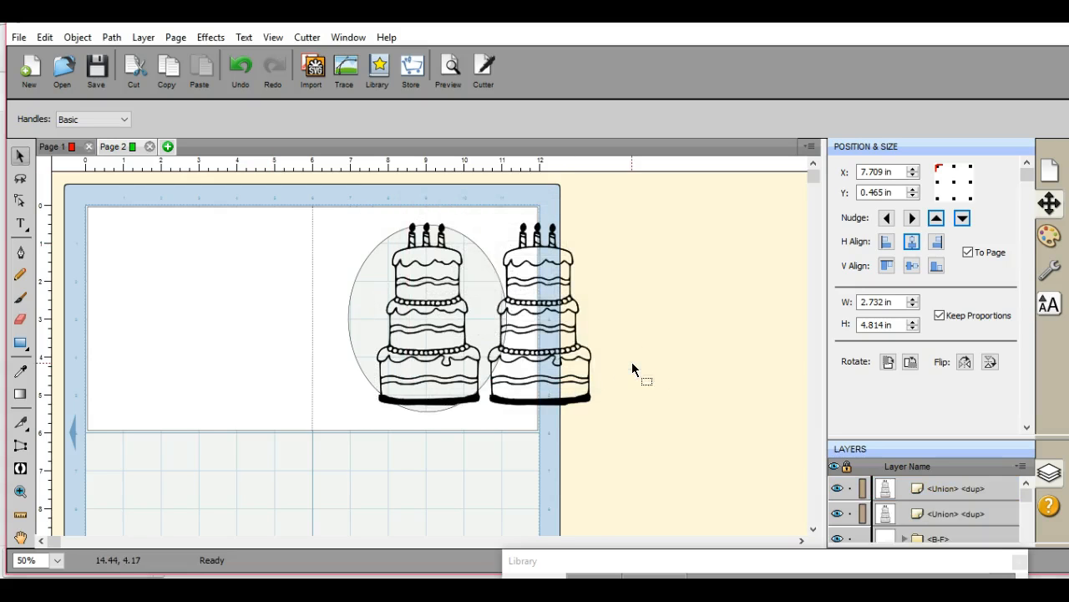
{"action": "mouse_move", "coordinate": [551, 308]}
{"action": "left_mouse_down"}
{"action": "mouse_move", "coordinate": [542, 411]}
{"action": "mouse_move", "coordinate": [375, 549]}
{"action": "mouse_move", "coordinate": [206, 518]}
{"action": "mouse_move", "coordinate": [146, 531]}
{"action": "left_mouse_up"}
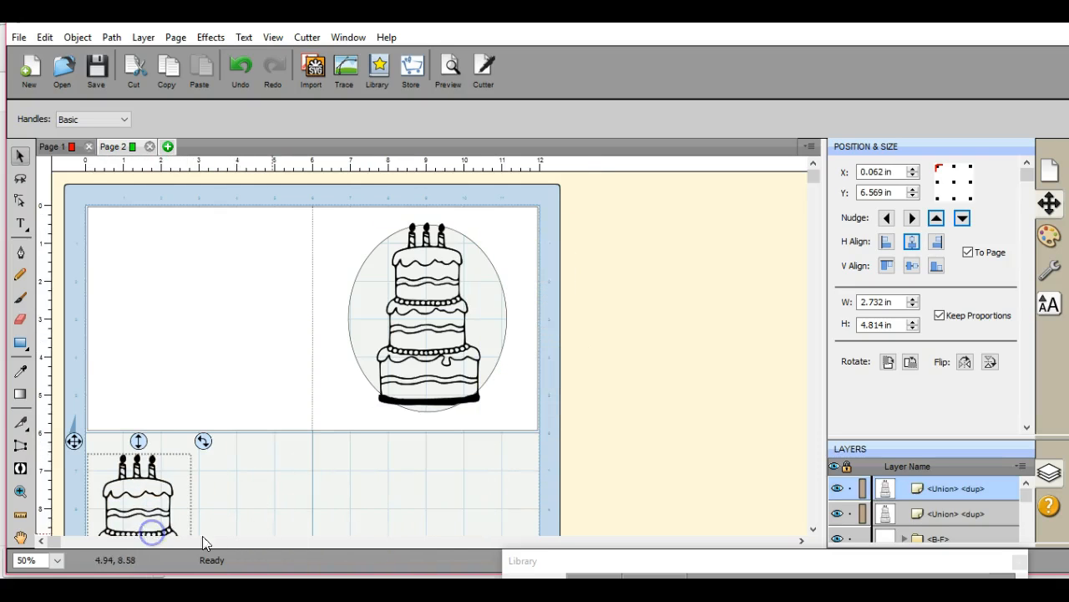
Select the card and the cake inside its oval, leaving out the spare copy, and combine them with Union
{"action": "left_click_drag", "start_coordinate": [68, 183], "coordinate": [639, 441]}
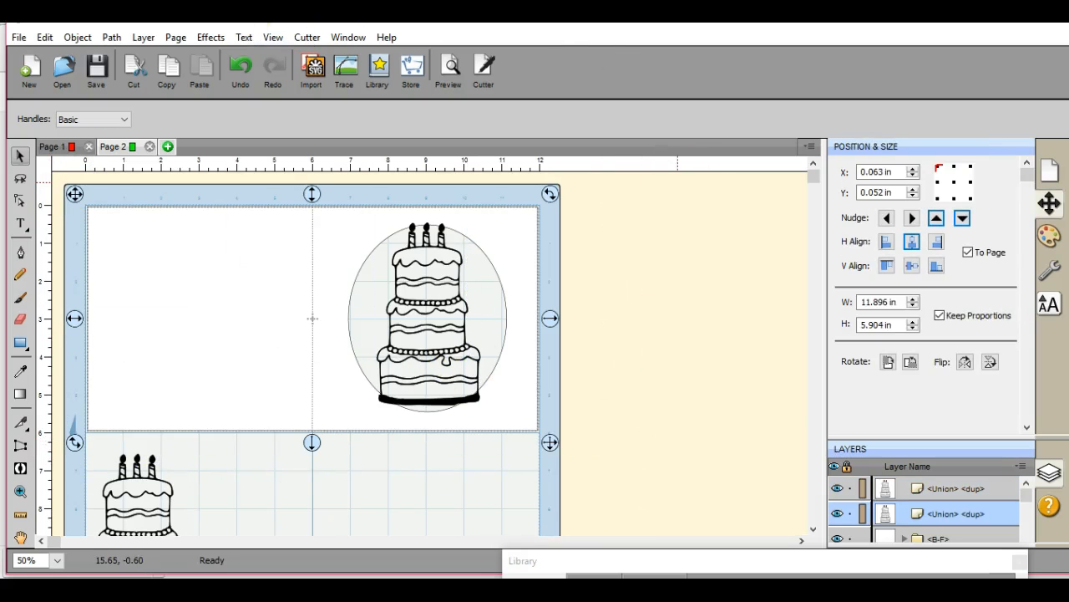
{"action": "left_click", "coordinate": [107, 39]}
{"action": "left_click", "coordinate": [148, 60]}
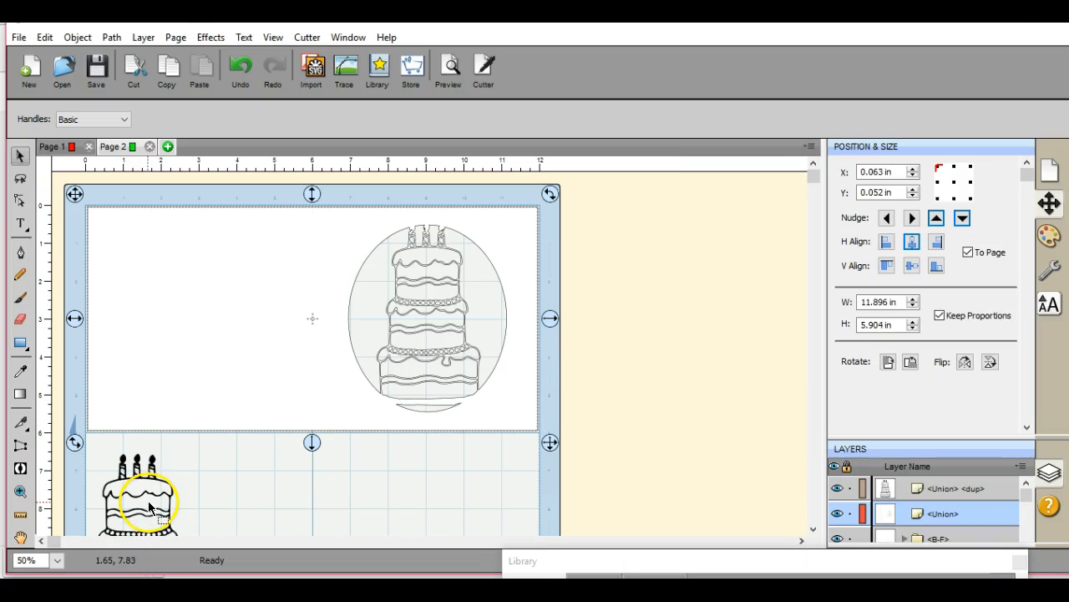
Lay the spare cake over the cake in the oval and move it back below the card to about X 0.708 in, Y 6.632 in
{"action": "left_click", "coordinate": [150, 508]}
{"action": "left_click_drag", "start_coordinate": [138, 490], "coordinate": [354, 493]}
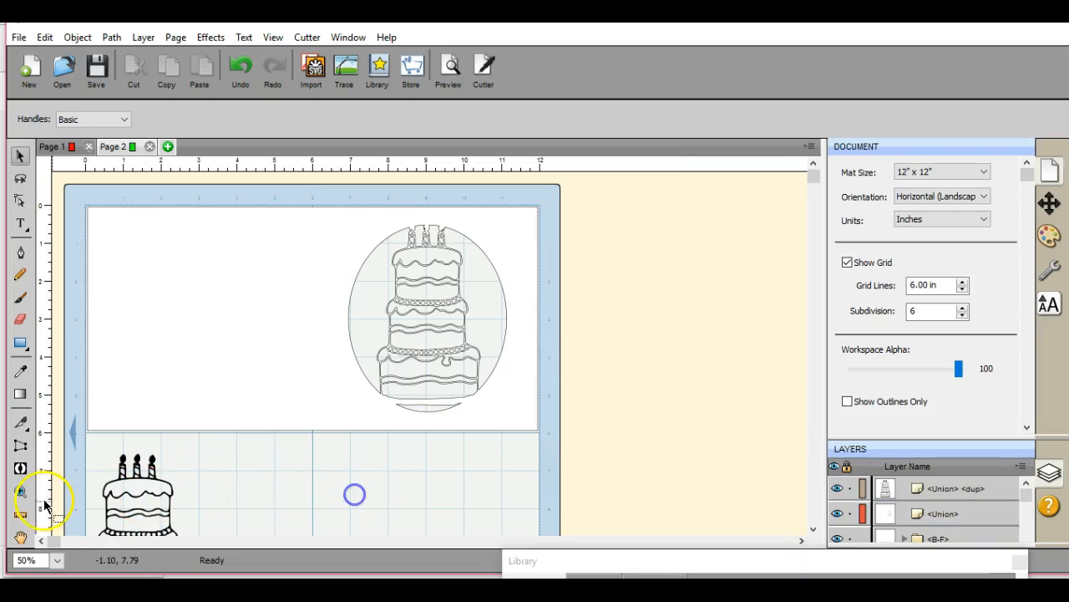
{"action": "left_click_drag", "start_coordinate": [131, 449], "coordinate": [426, 228]}
{"action": "left_click", "coordinate": [462, 351]}
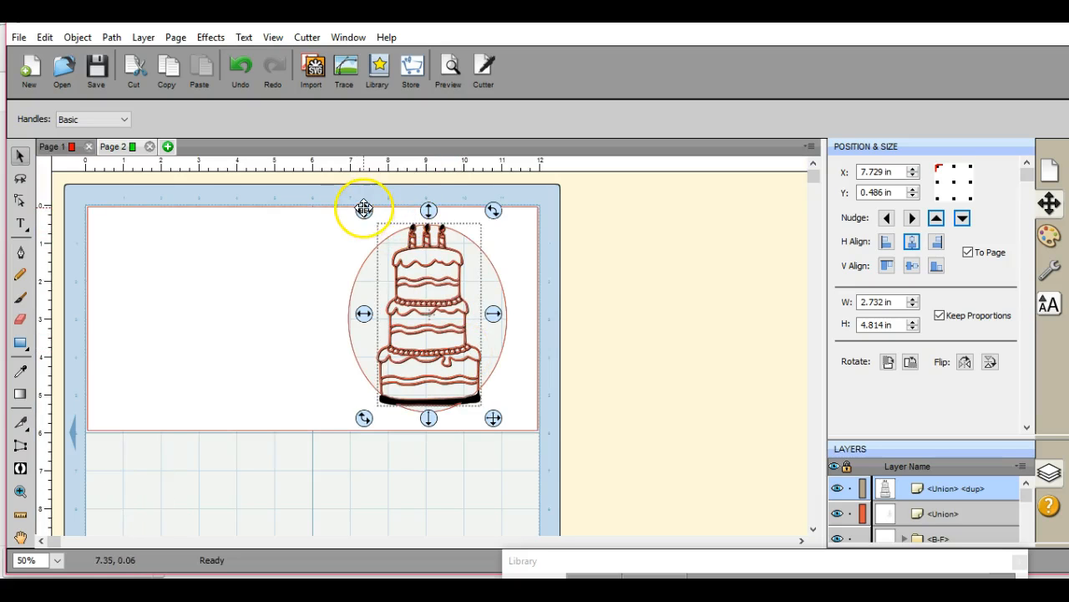
{"action": "left_click_drag", "start_coordinate": [365, 210], "coordinate": [99, 442]}
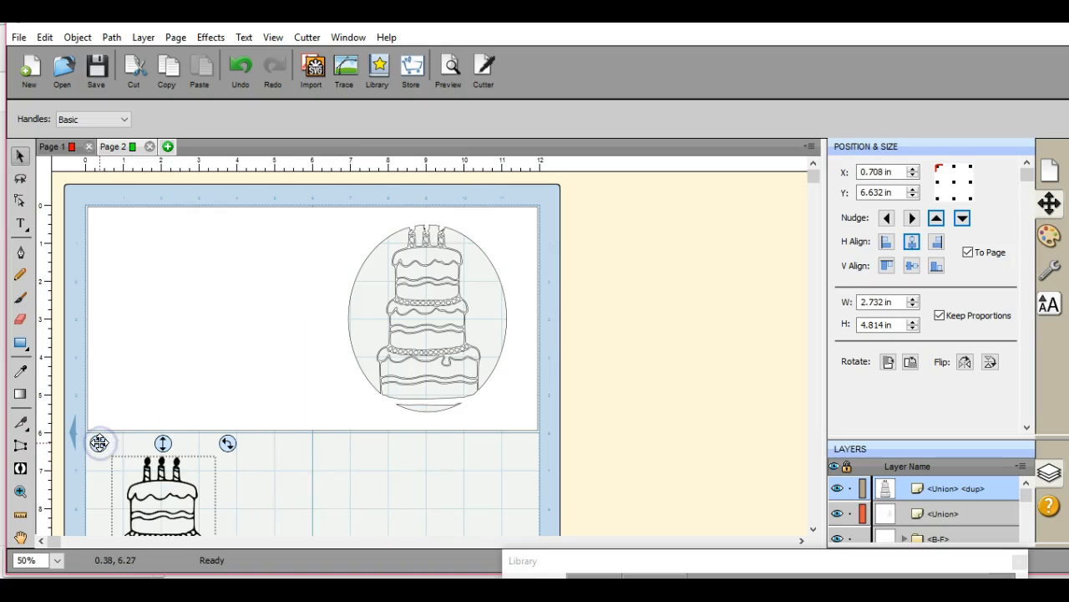